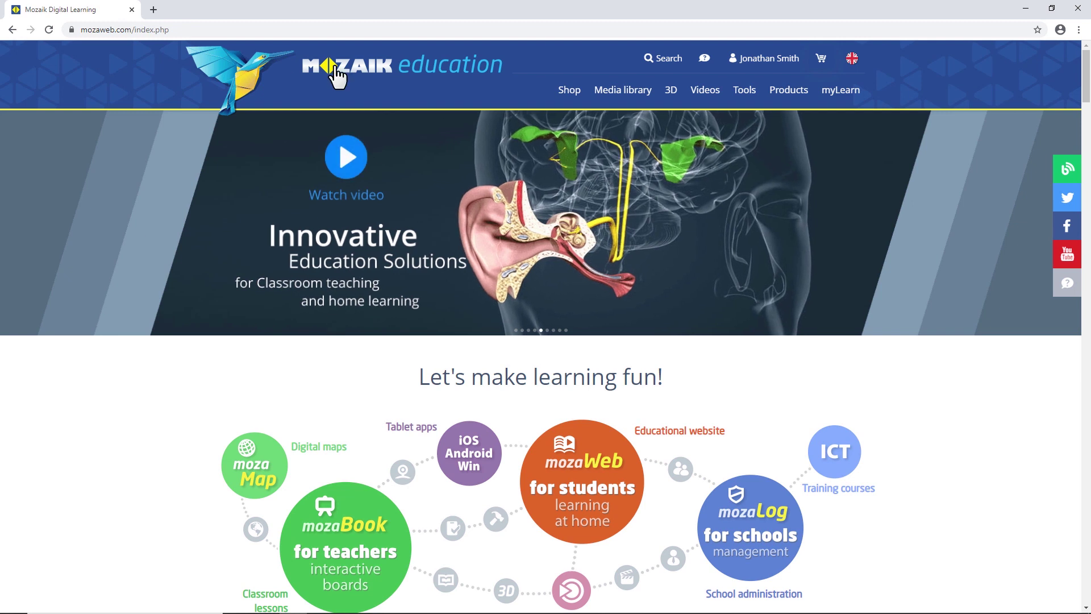
Open the signed-in user's account dropdown in the mozaweb.com header.
click(193, 30)
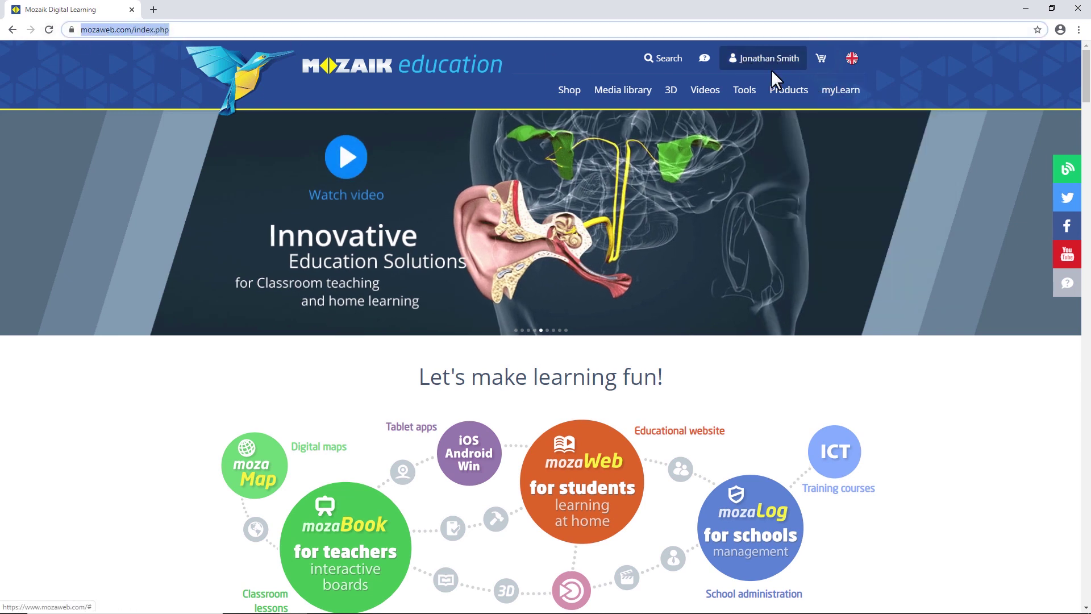
click(896, 75)
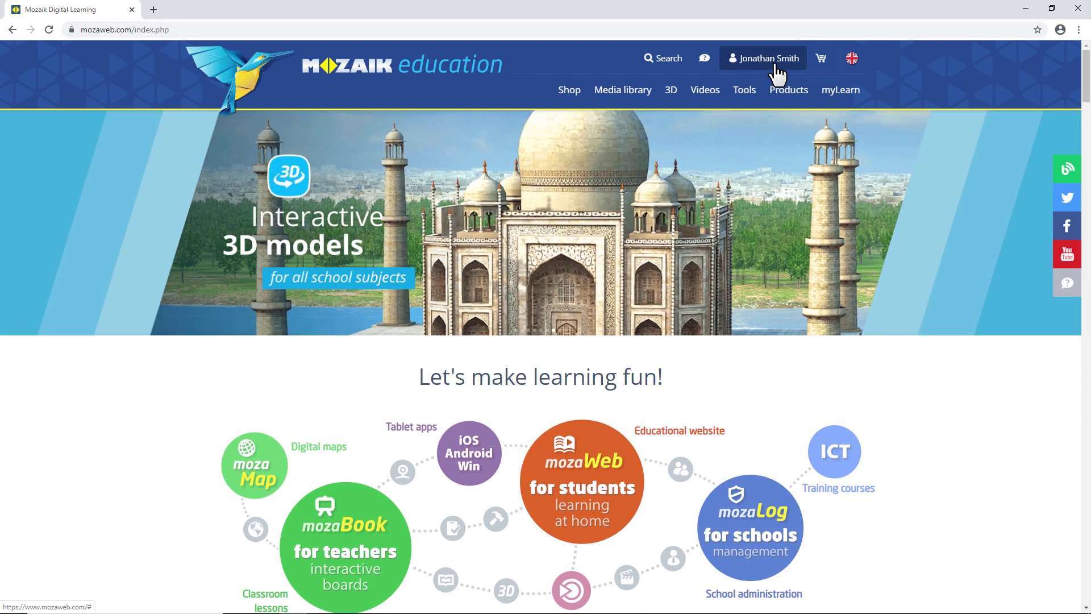
click(776, 66)
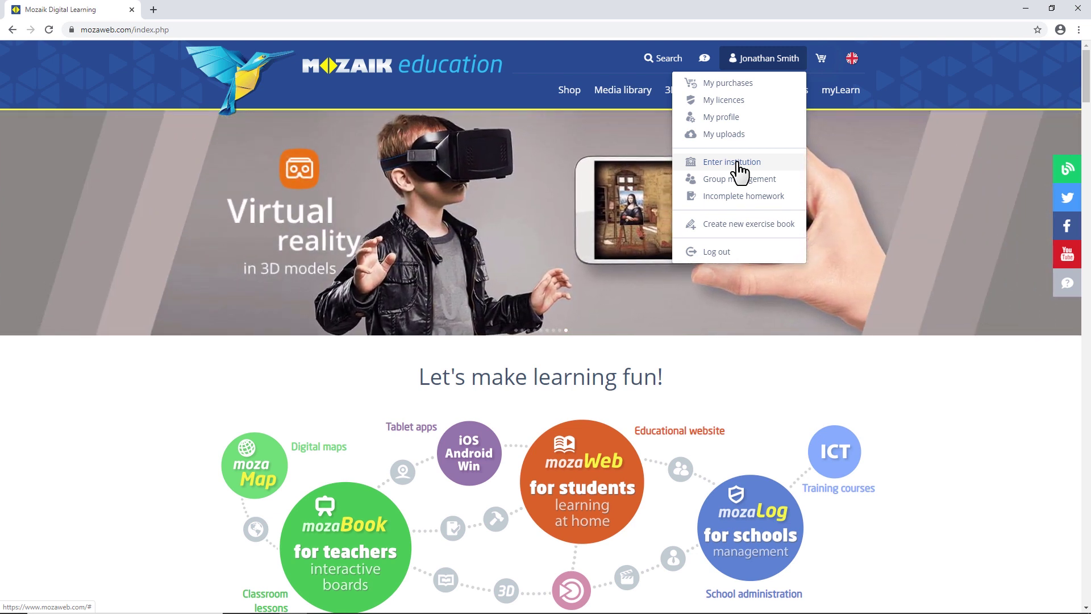
Search 'birmingham', pick City of Birmingham School, leave the ID empty, and save.
click(737, 163)
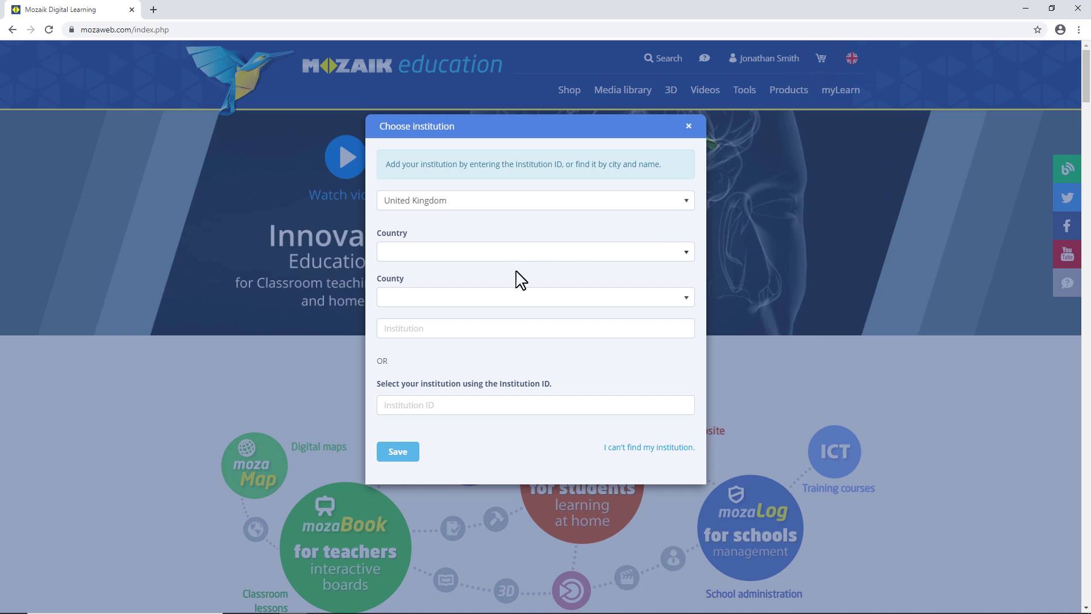
click(396, 327)
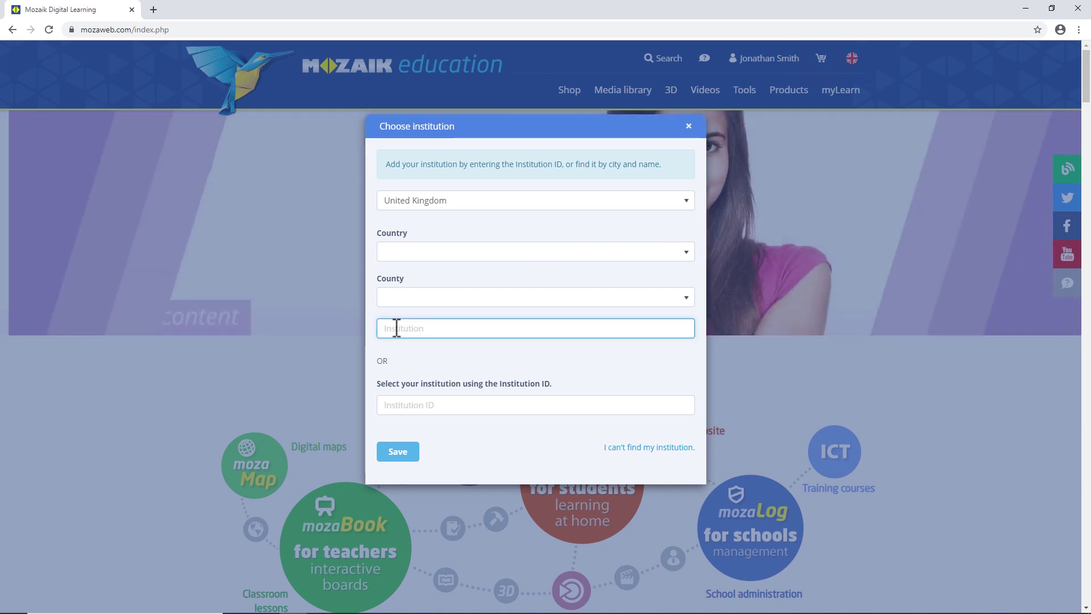
text(birmingham)
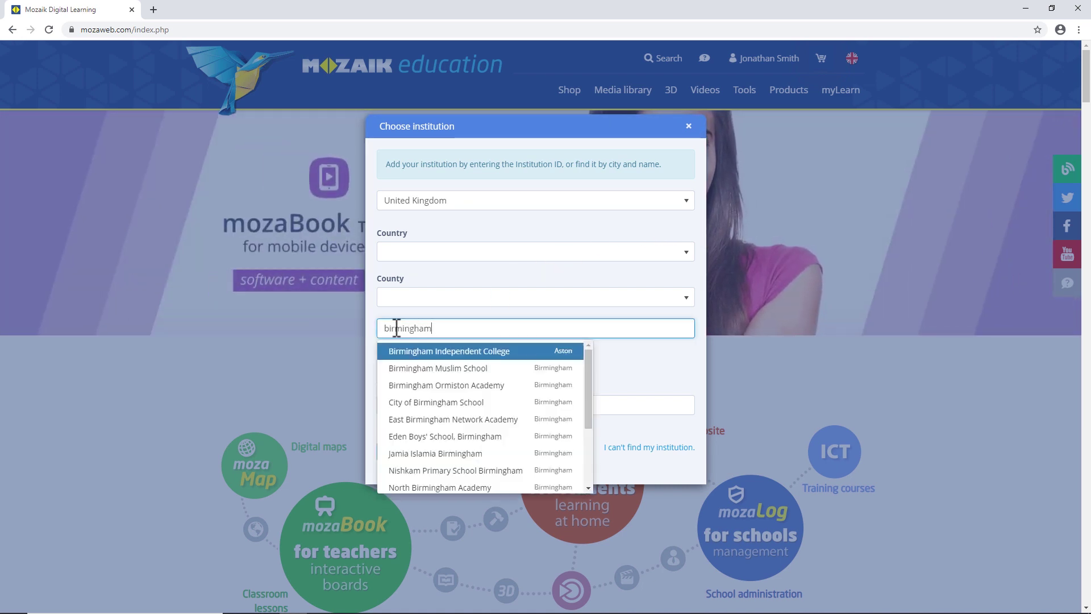
click(454, 404)
click(426, 405)
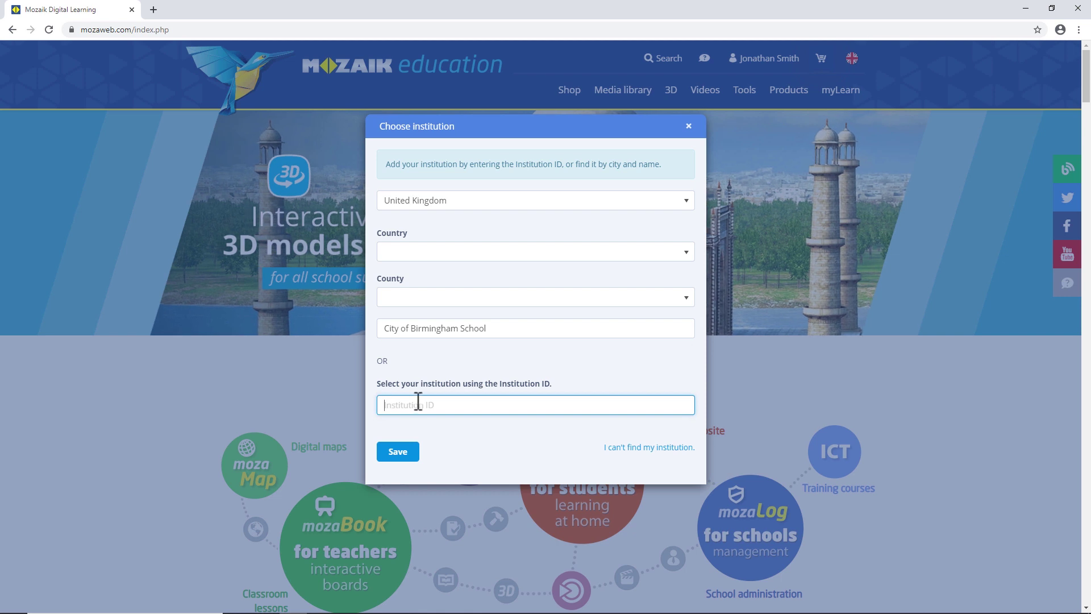
click(443, 440)
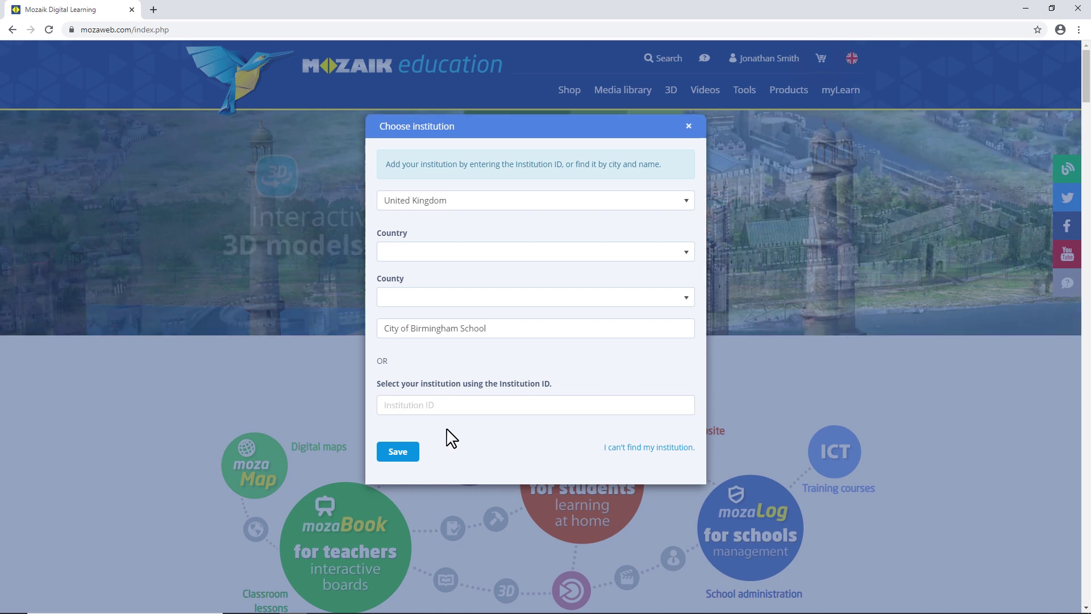
click(390, 463)
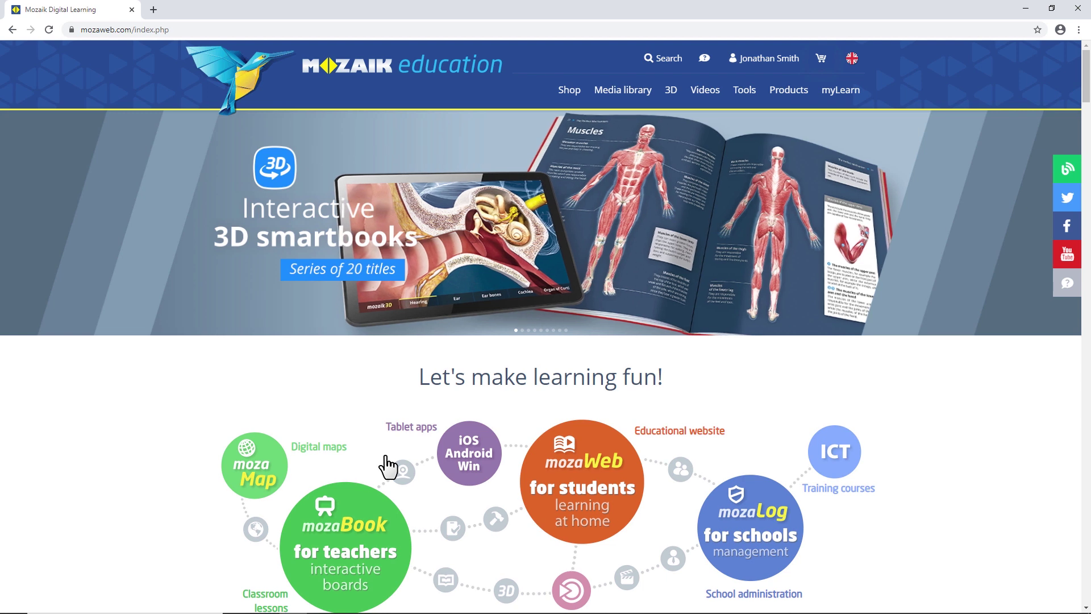
Go to the mozaBook page under Educational software in the Shop menu.
mouse_move(561, 92)
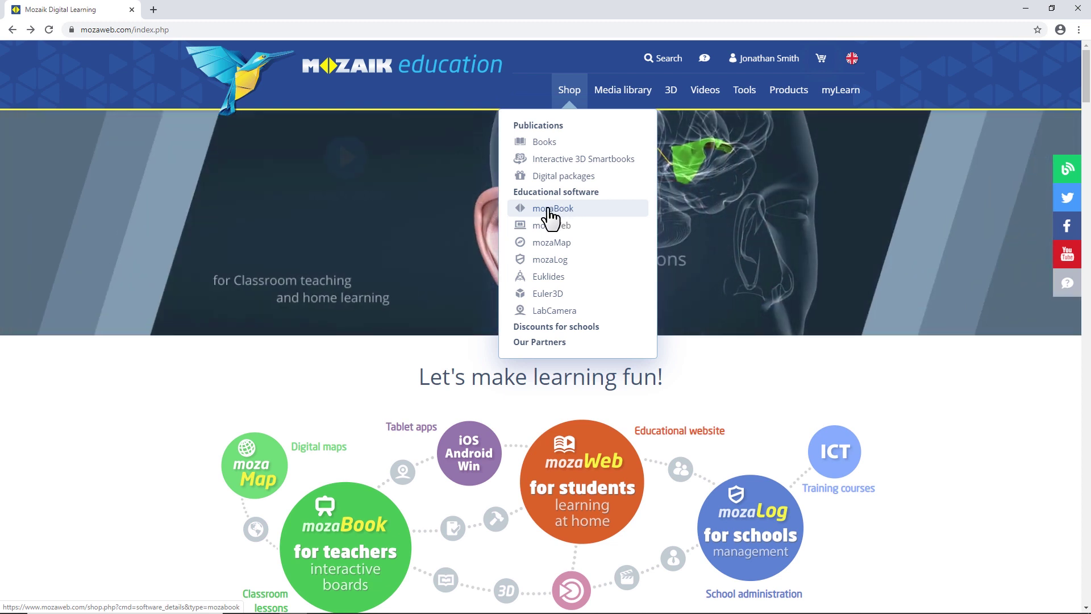
click(548, 210)
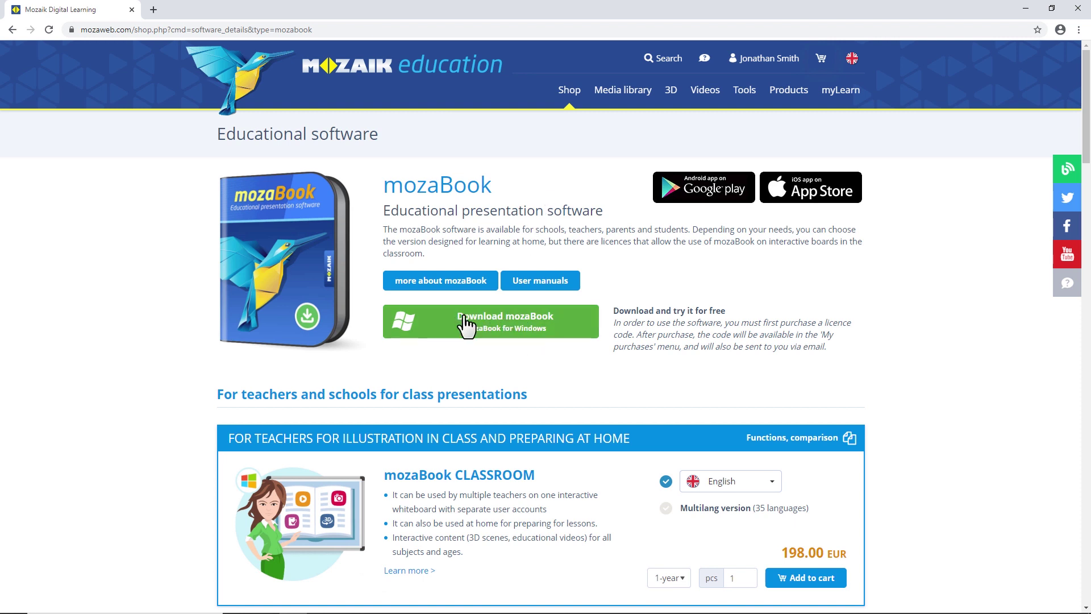
Download the full-size mozaBook installer from the download page.
click(559, 333)
scroll(559, 332, down, 2)
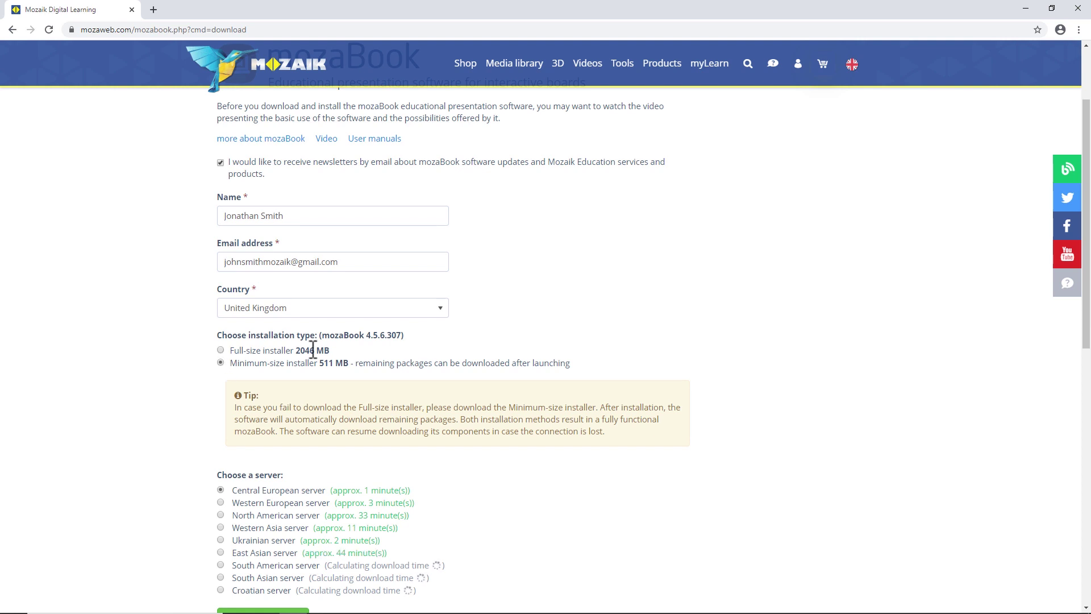
click(220, 351)
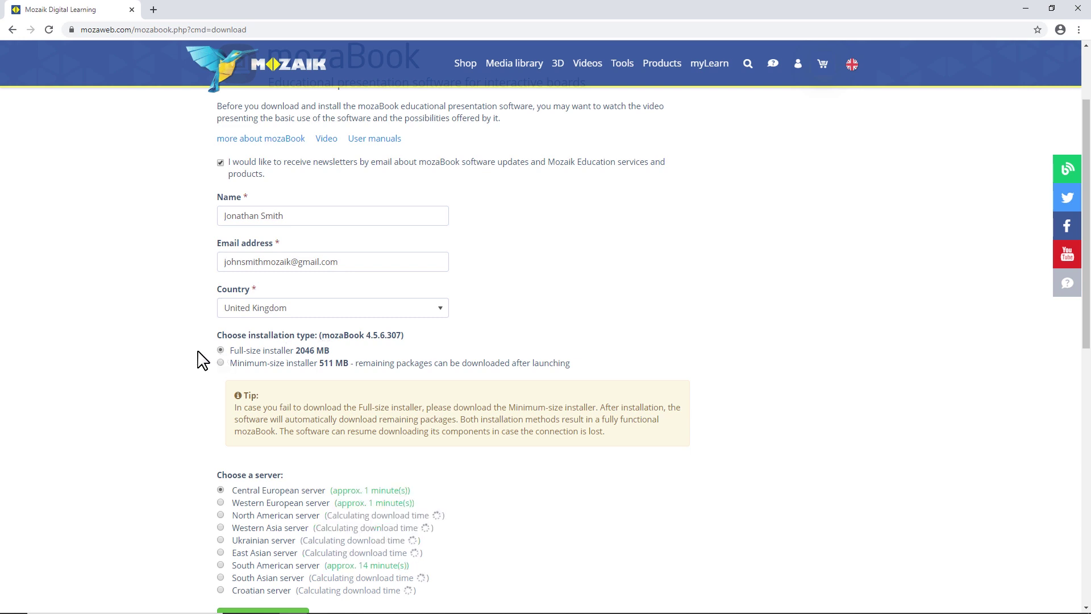
scroll(190, 358, down, 3)
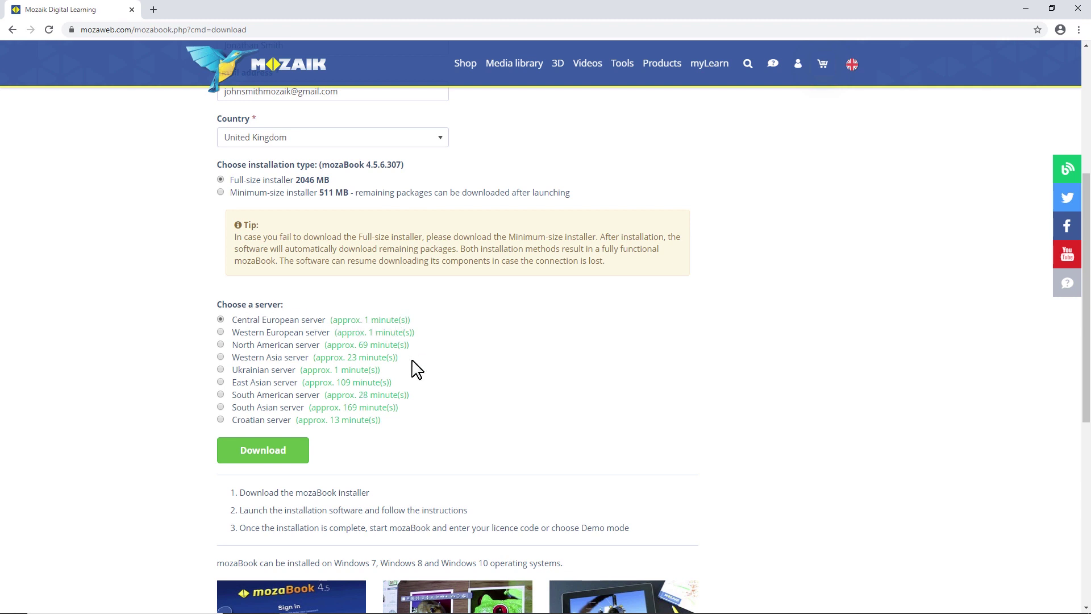
click(265, 453)
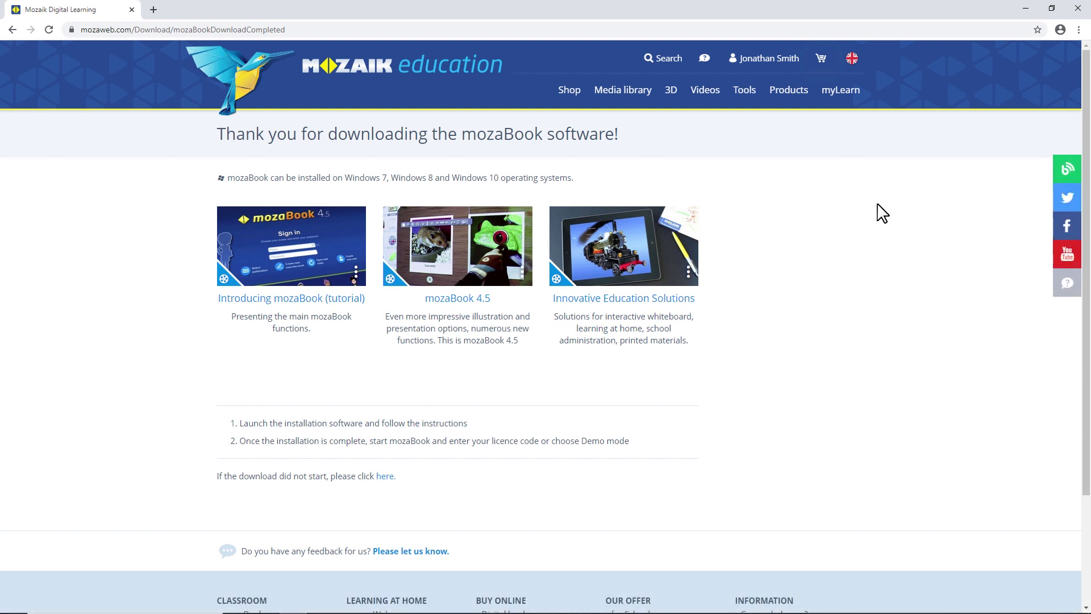
Launch mozaBook from the desktop shortcut and enter the licence code.
click(1025, 8)
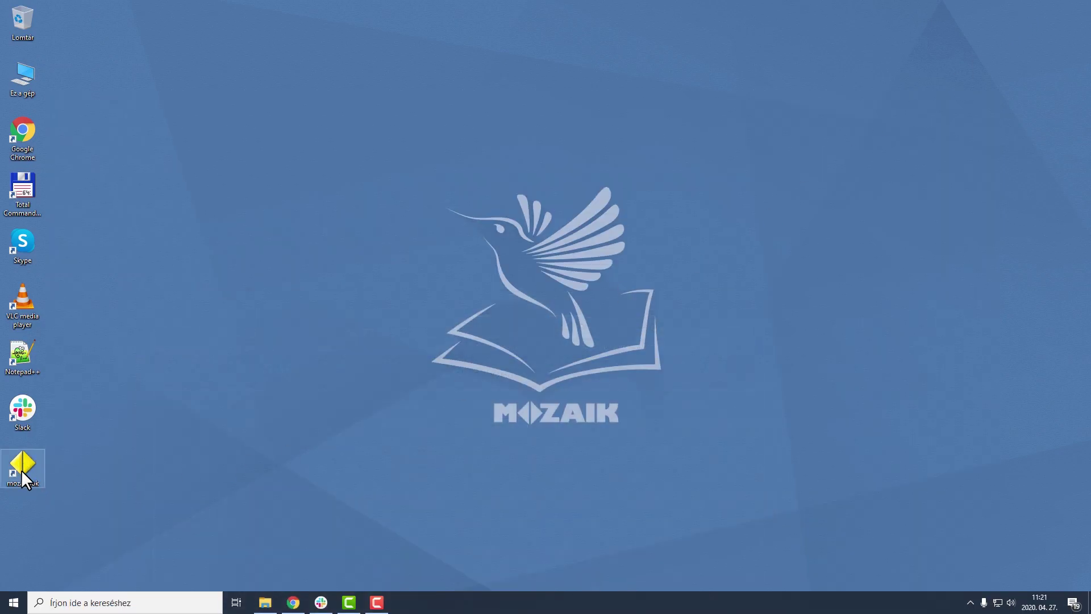
double_click(21, 469)
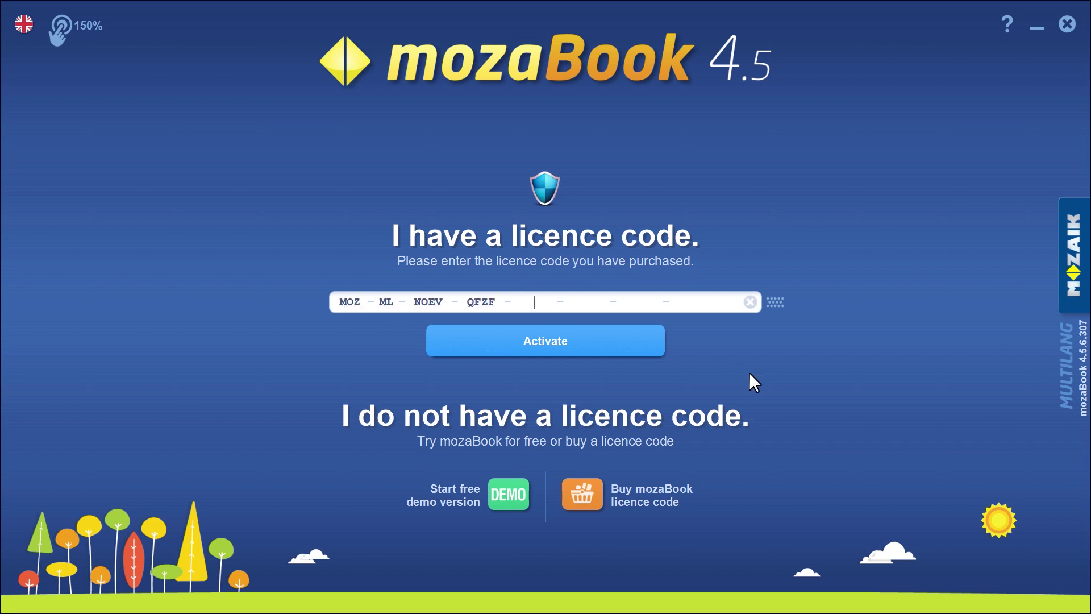
Activate the licence and log in with the mozaWeb account name and password.
click(545, 348)
click(890, 344)
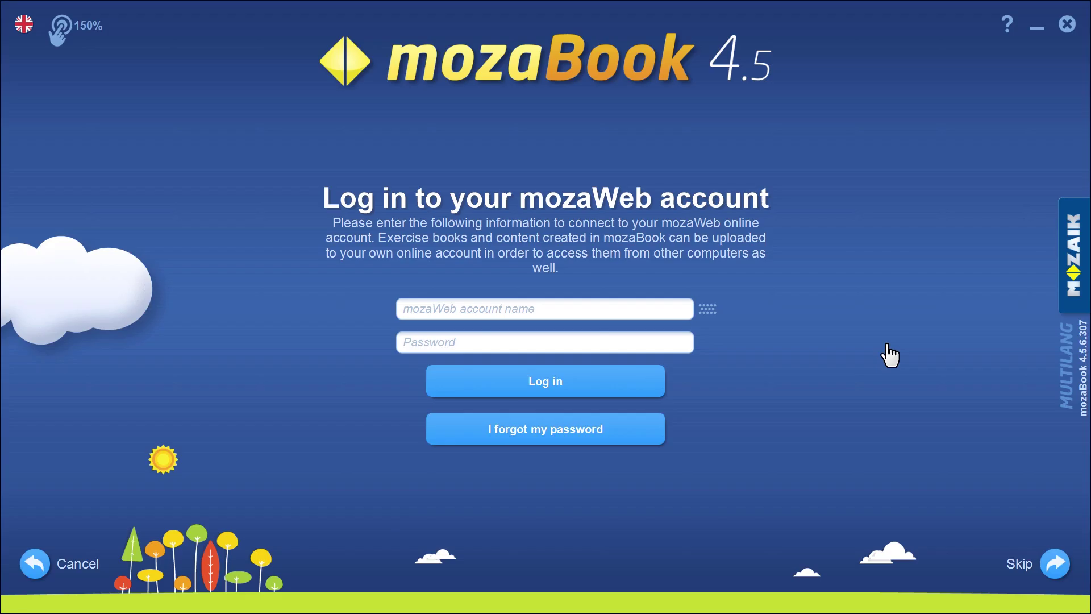
click(519, 313)
text(Ji)
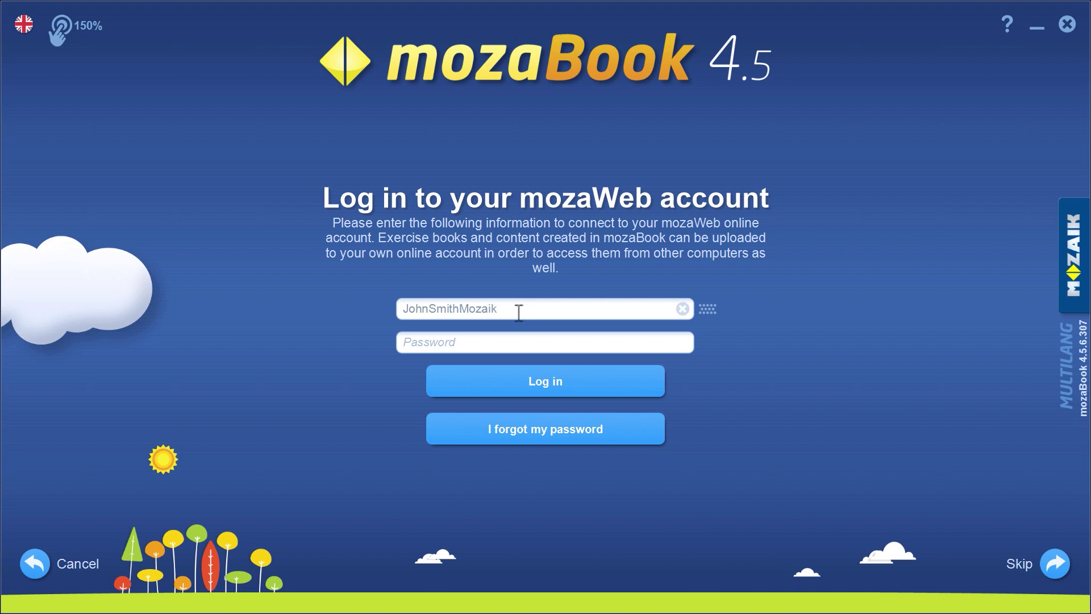
text(com)
key(Tab)
text(******)
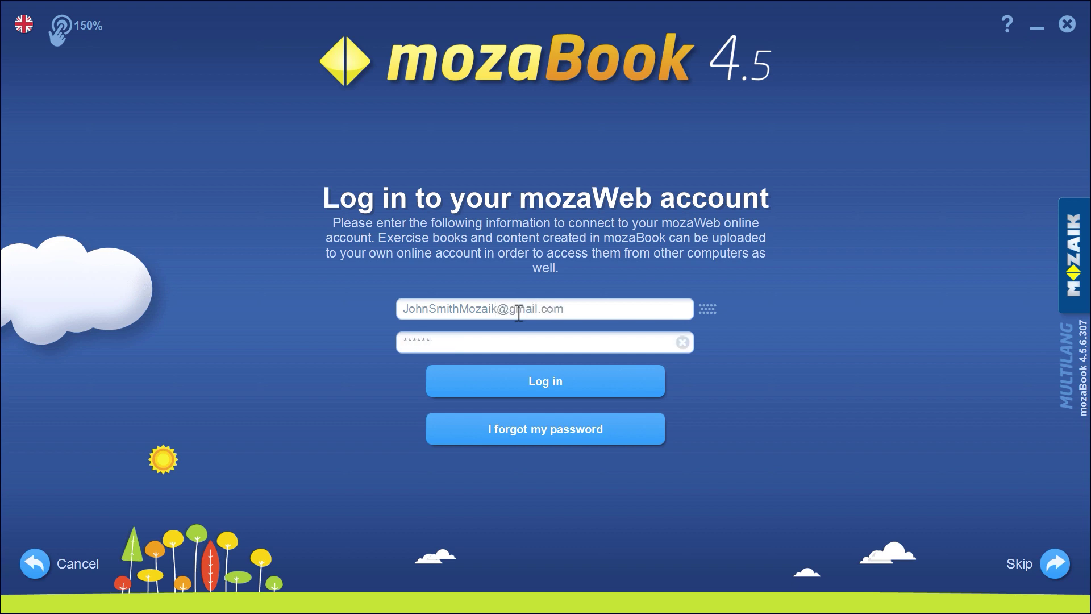
click(550, 398)
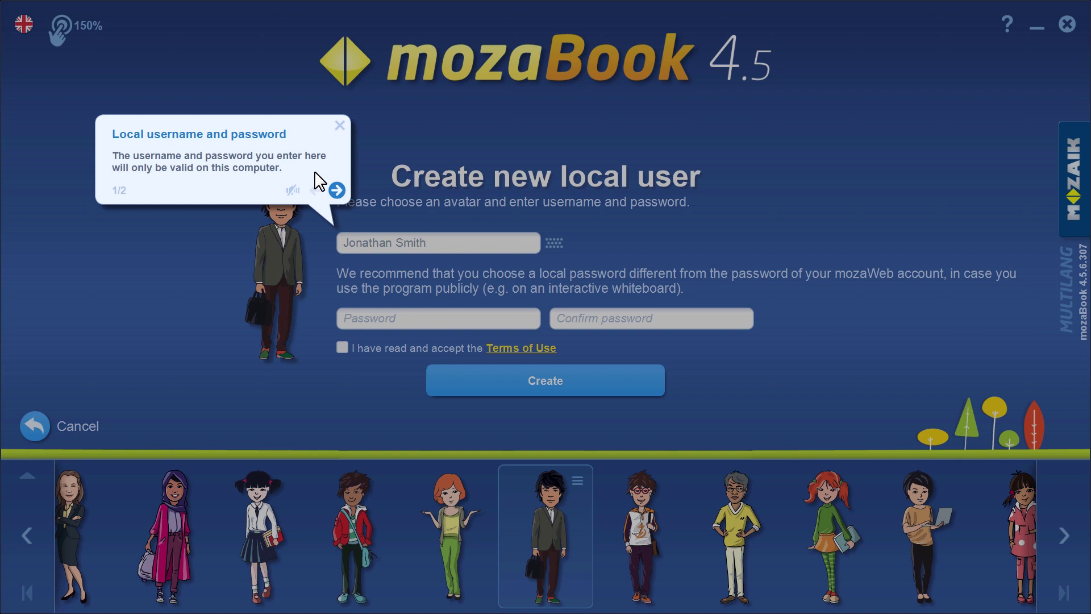
Go through the quick tips and bring the boy-in-jacket avatar back into view.
click(337, 190)
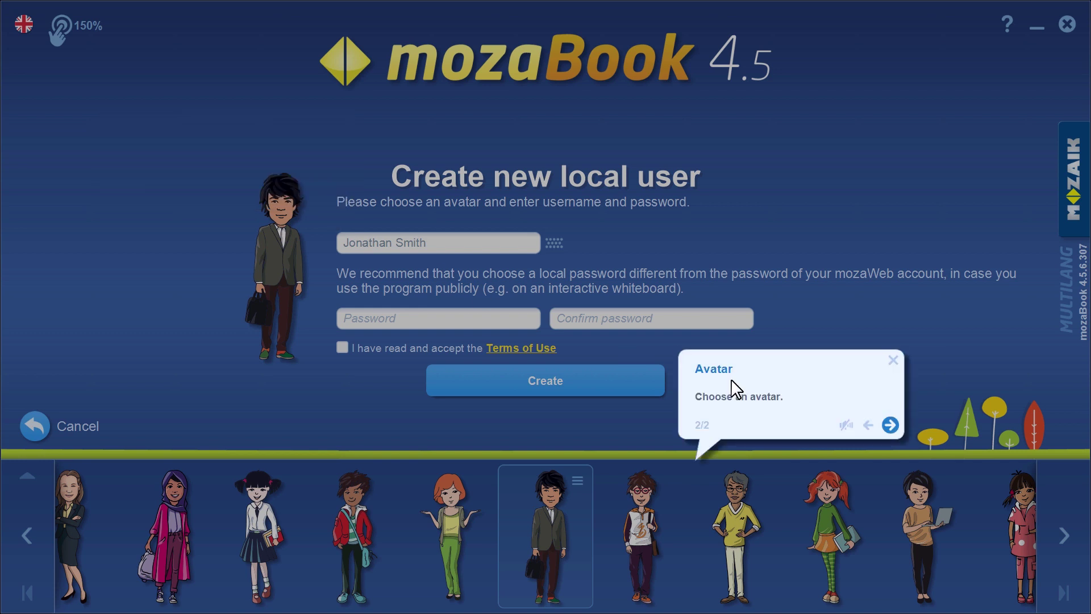
click(889, 425)
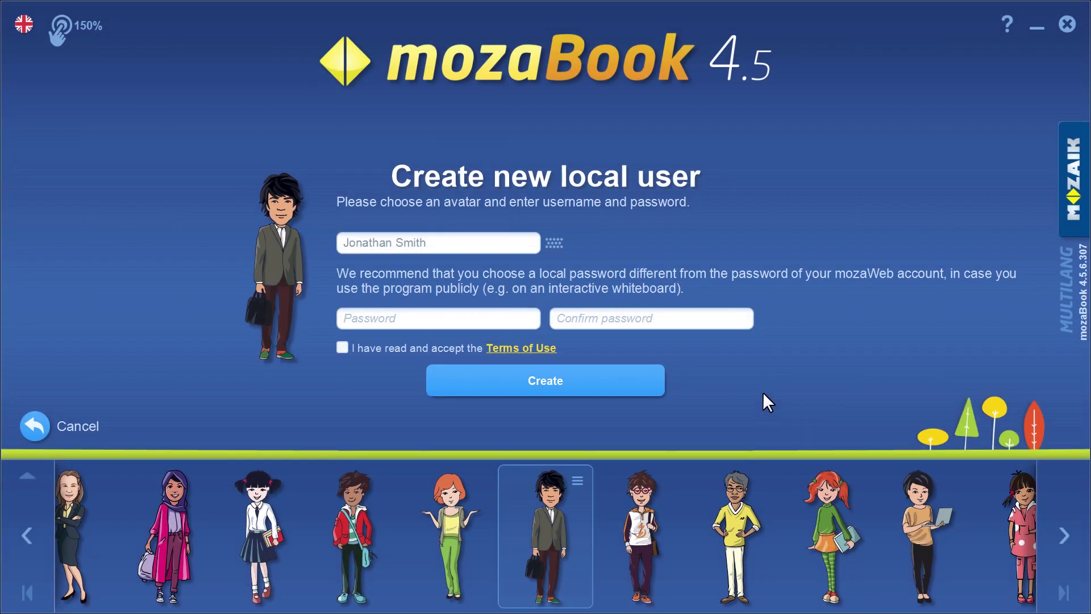
click(1011, 27)
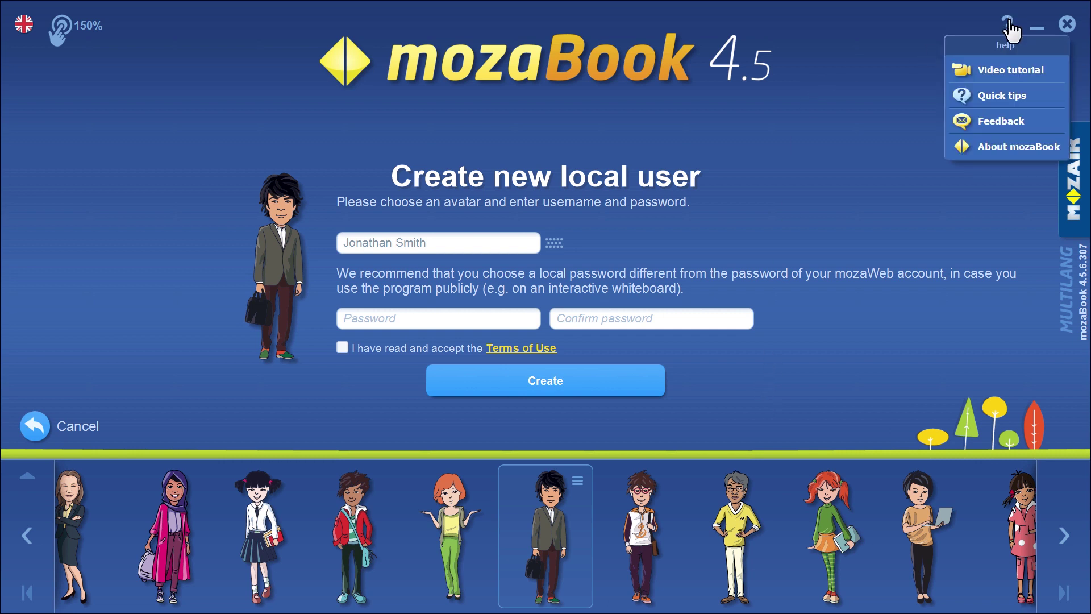
click(1013, 96)
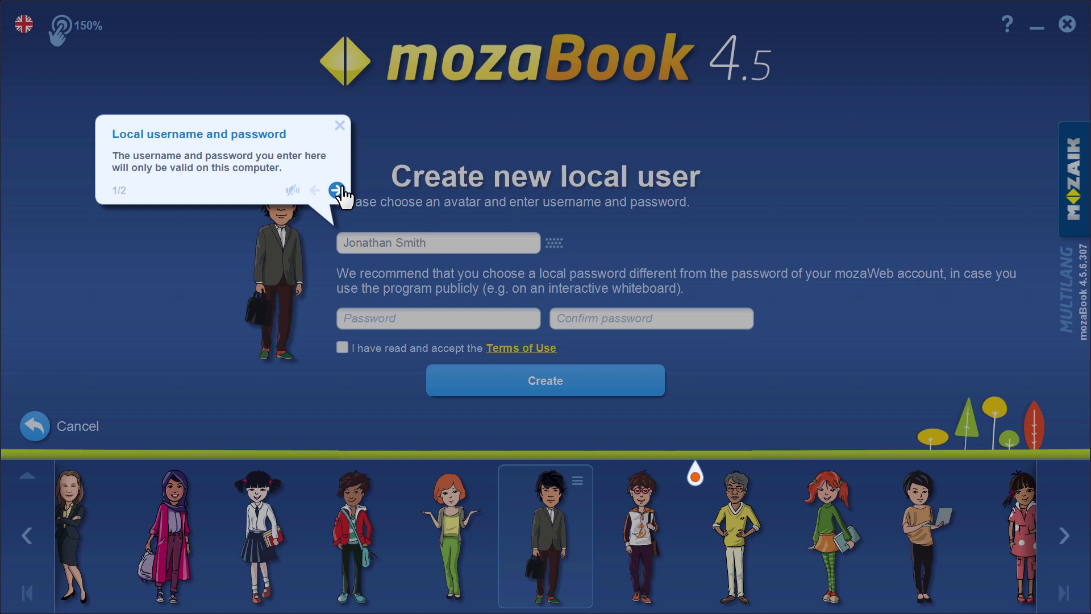
click(337, 190)
click(888, 424)
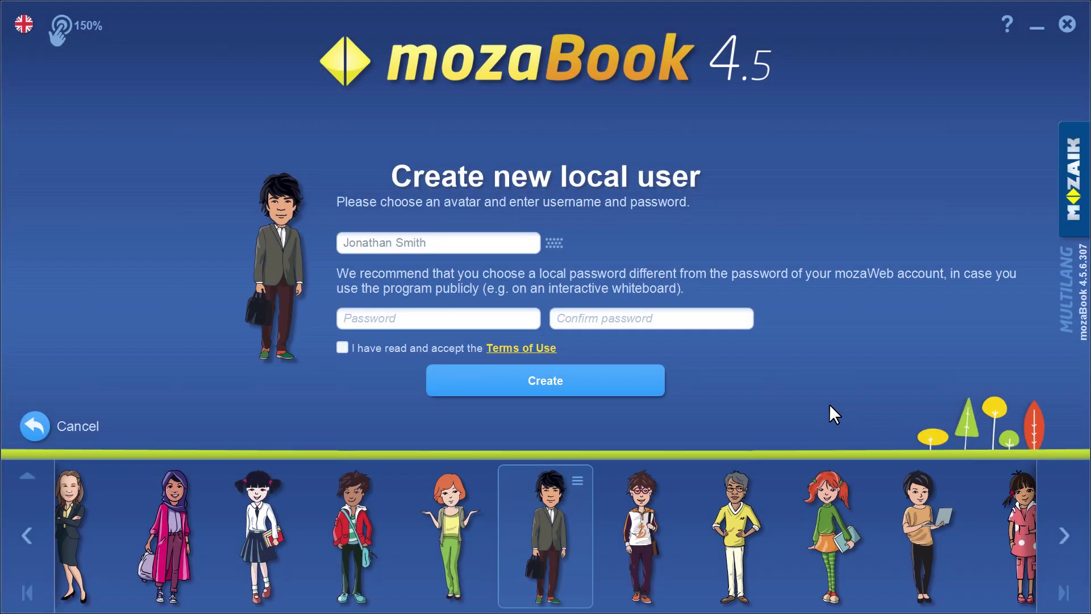
scroll(812, 528, down, 5)
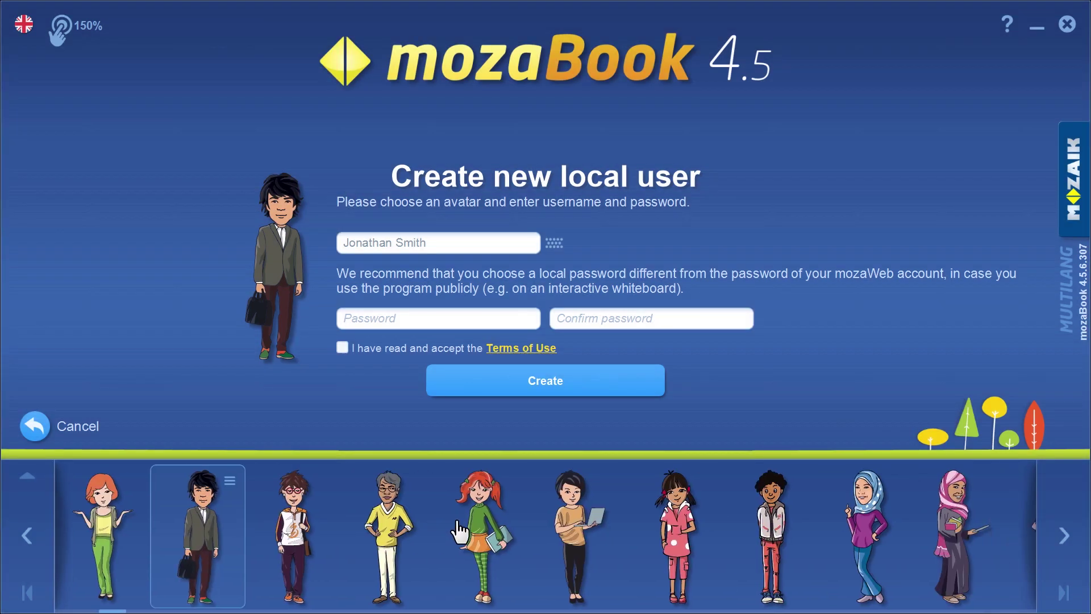
scroll(397, 531, down, 8)
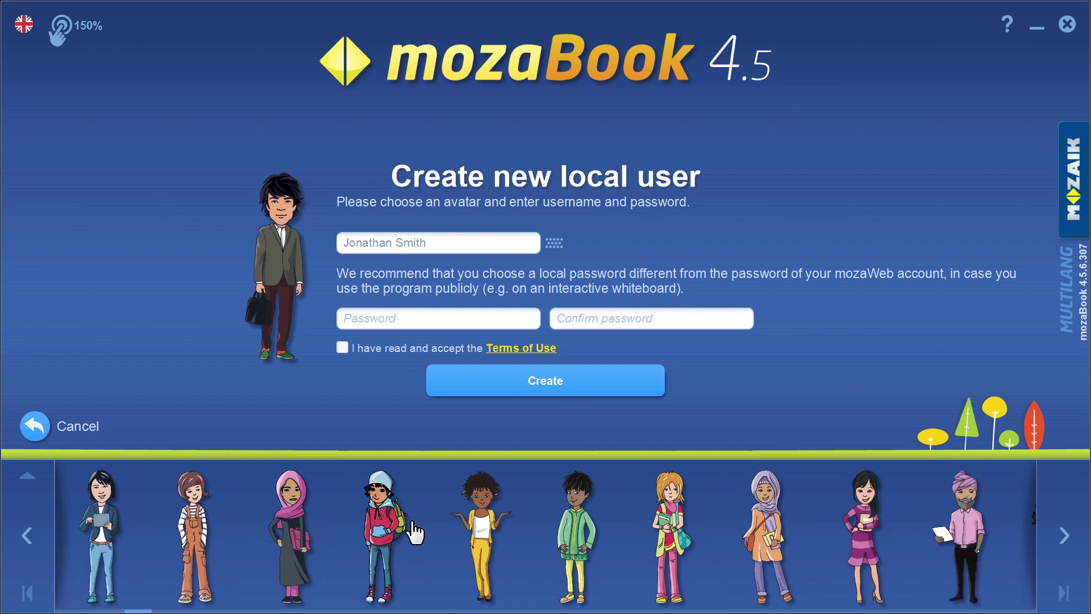
scroll(700, 534, up, 3)
drag(409, 525, 631, 518)
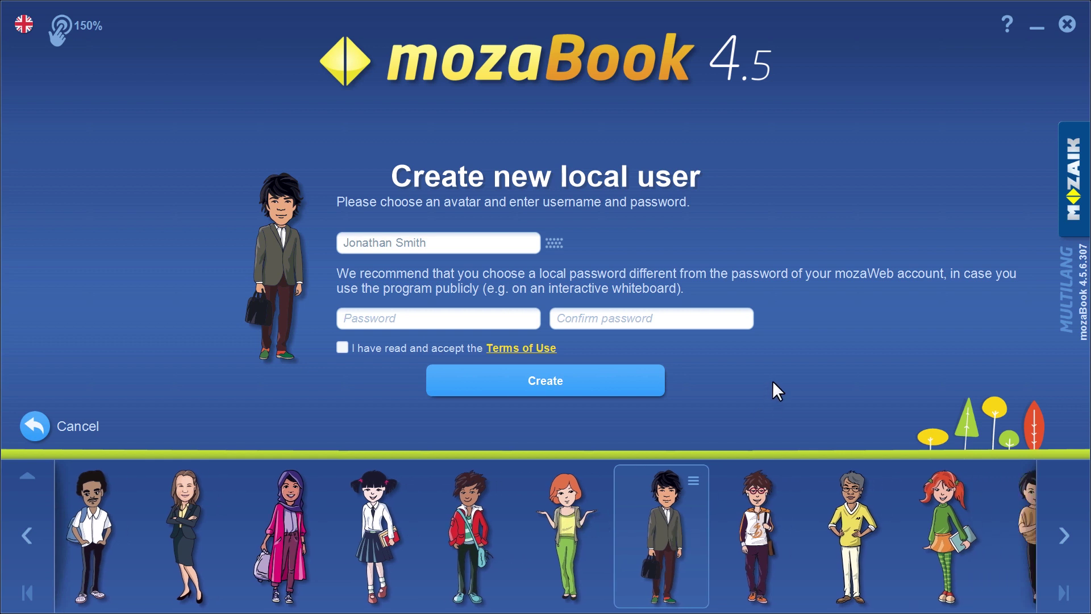
Set and confirm the local user's password, accept the Terms of Use, and create the user.
click(426, 318)
text(**********)
key(Tab)
text(*******)
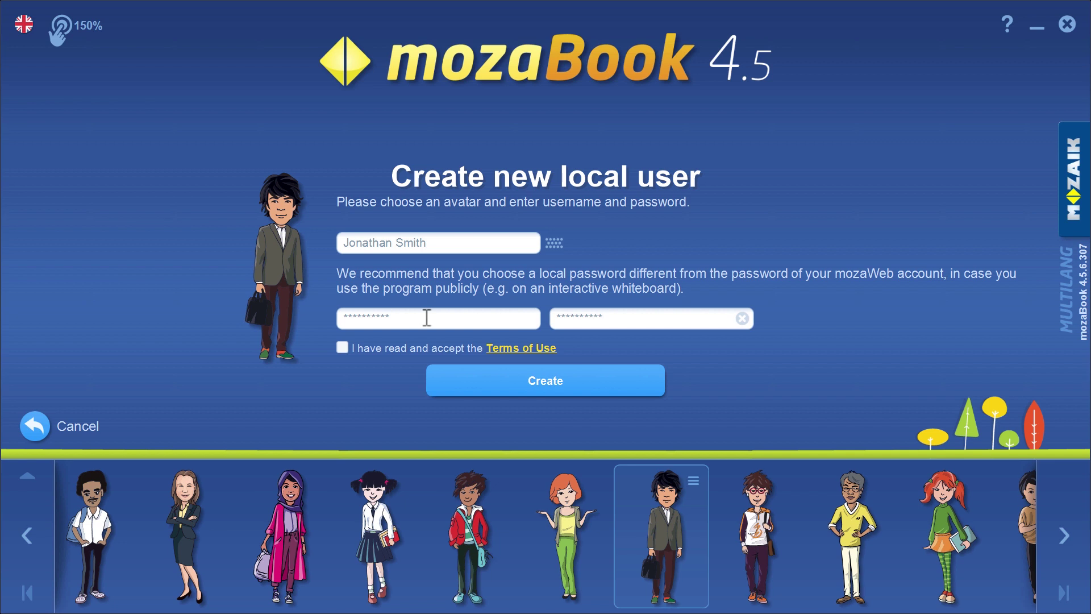
click(343, 348)
click(518, 390)
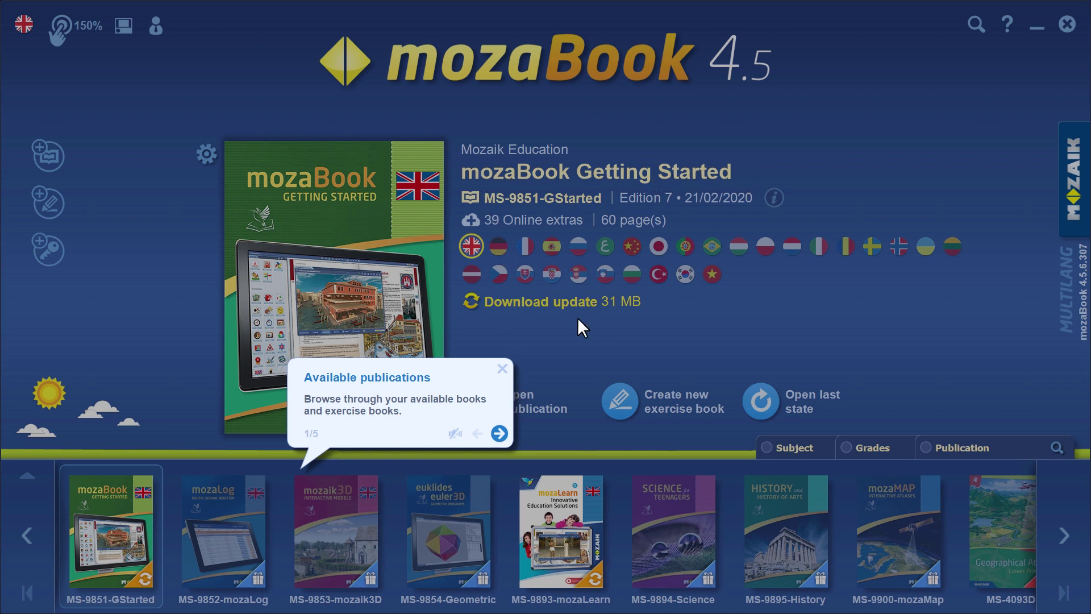
Dismiss the Available publications tip and download the Getting Started update.
click(502, 369)
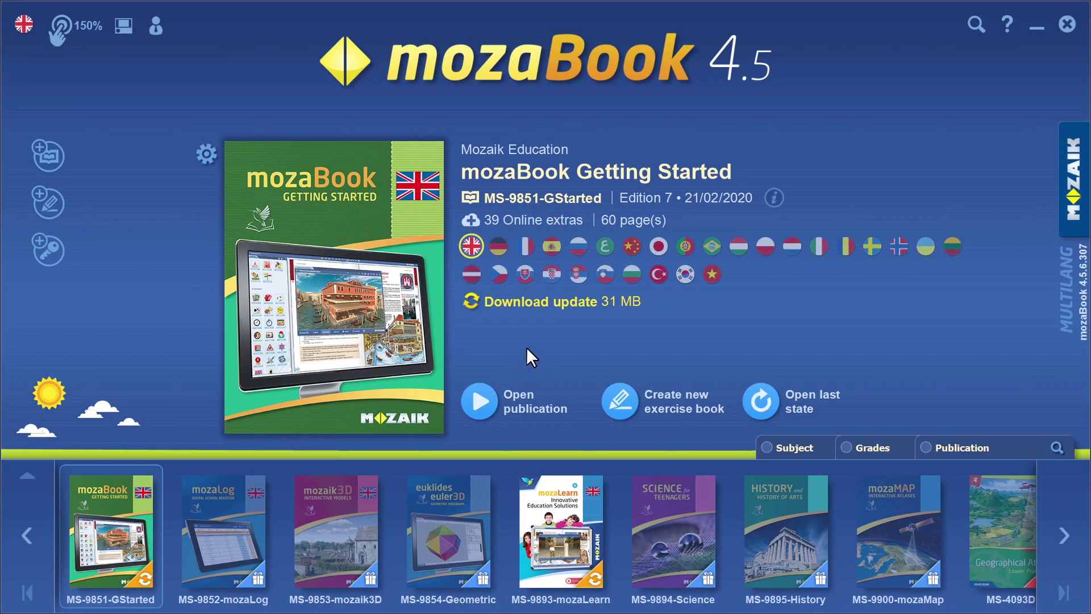
click(508, 301)
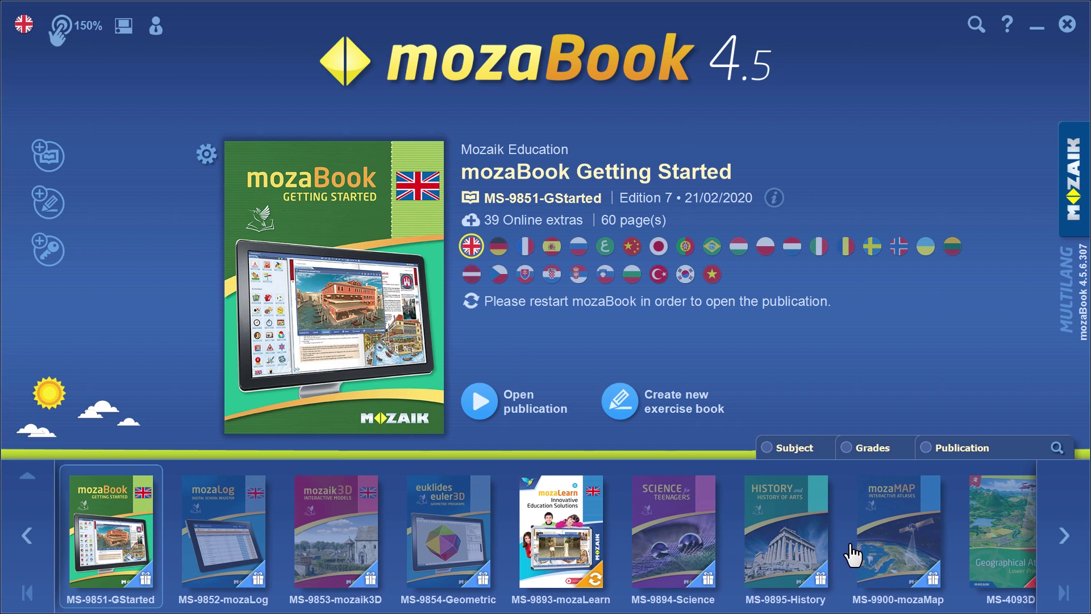
Scroll the bottom shelf left until mozaik3D titles MS-9506 to MS-9514 appear.
drag(852, 555, 457, 554)
drag(840, 540, 550, 548)
drag(787, 534, 500, 541)
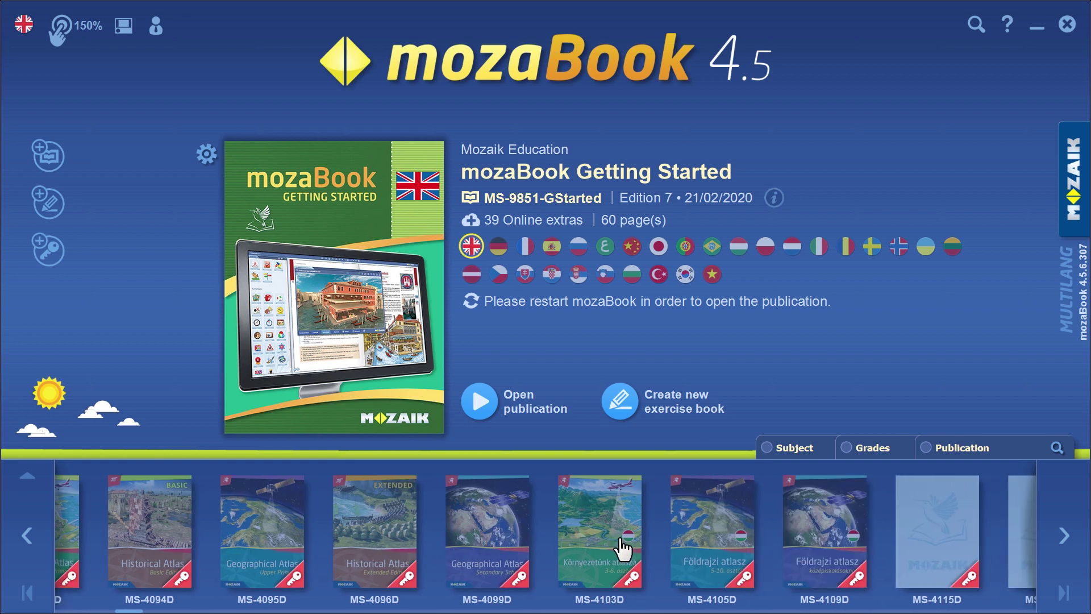
drag(857, 540, 482, 547)
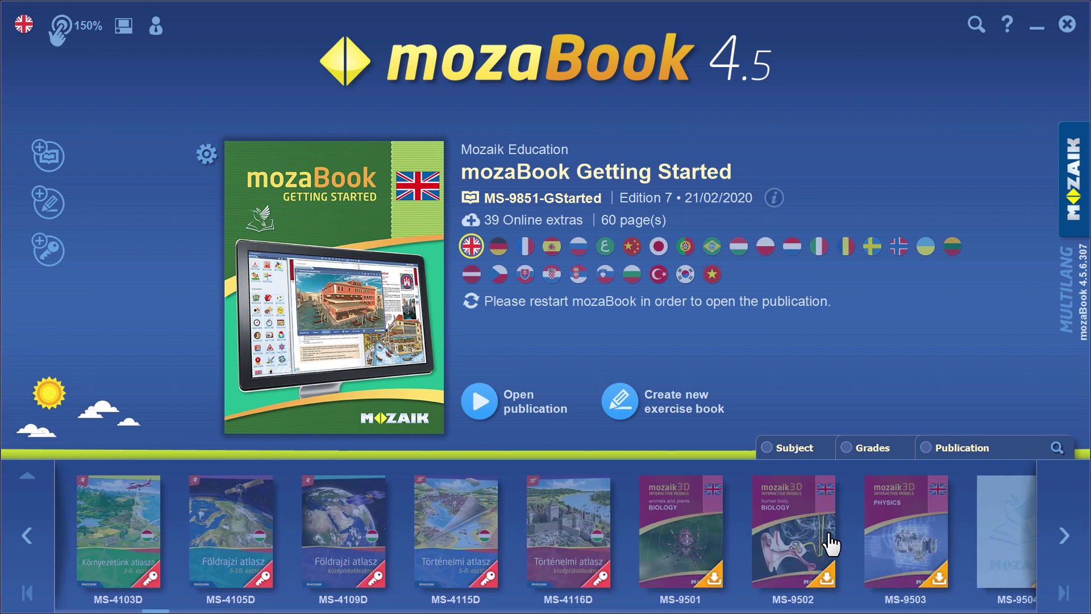
drag(828, 540, 506, 540)
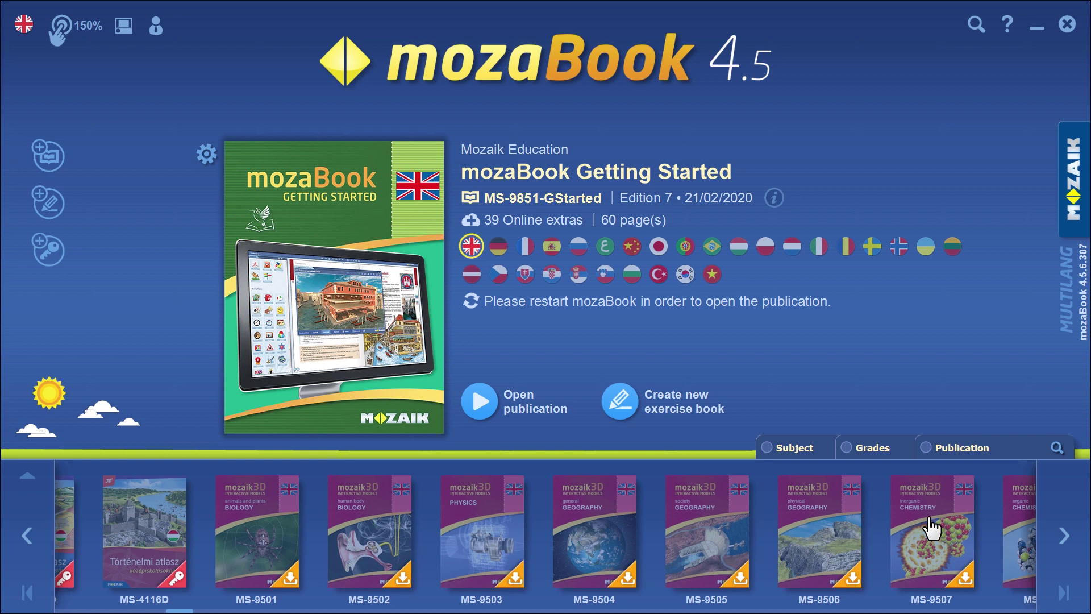
drag(932, 534, 579, 540)
drag(898, 534, 577, 543)
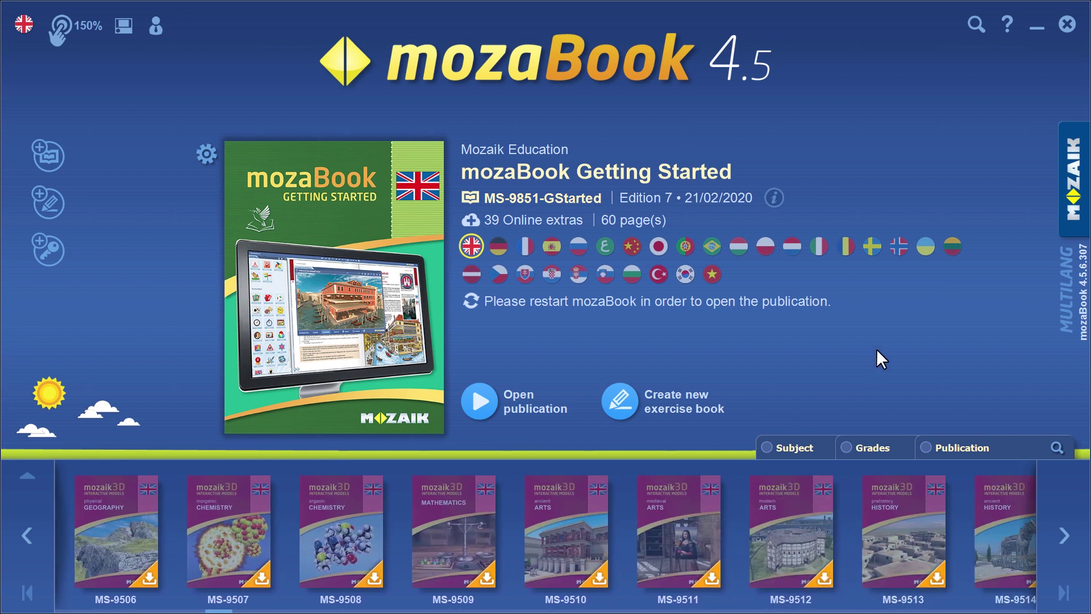
Search 'history of', select History and history of arts, and set the Subject filter to History.
click(1056, 449)
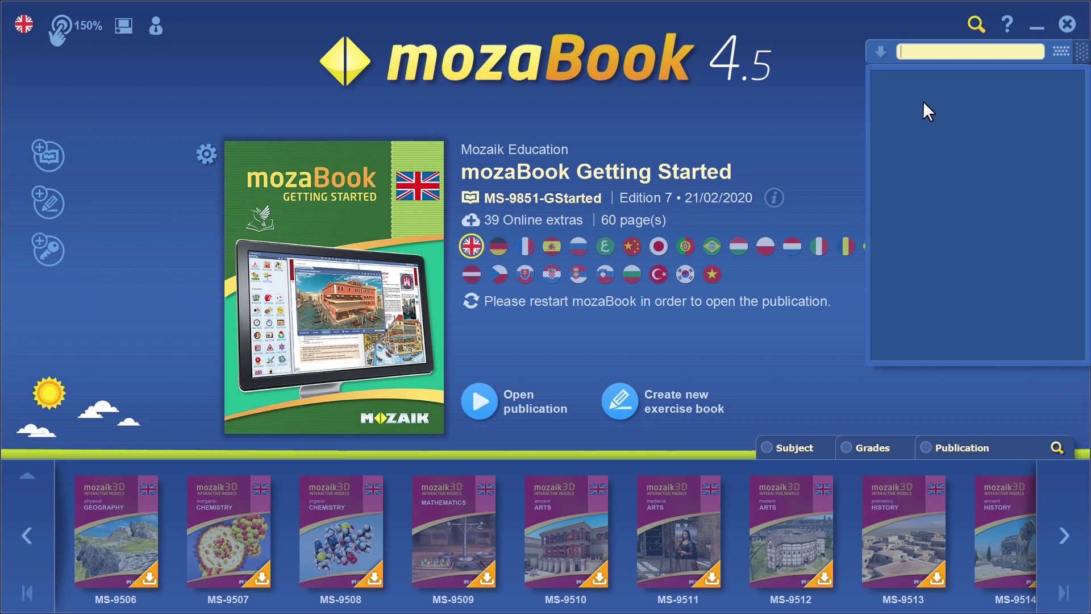
text(history)
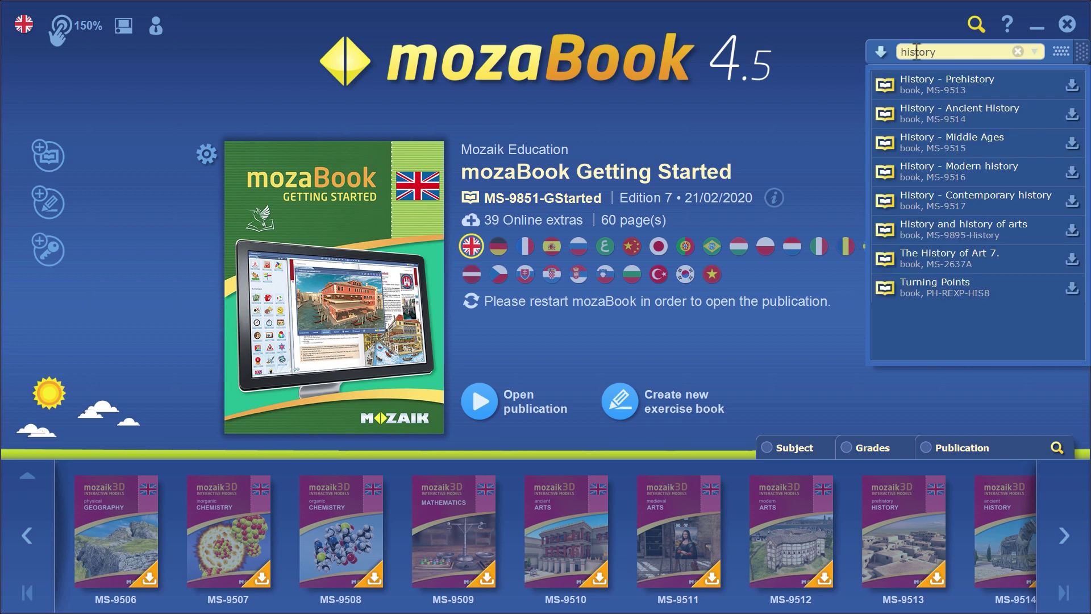
text( of)
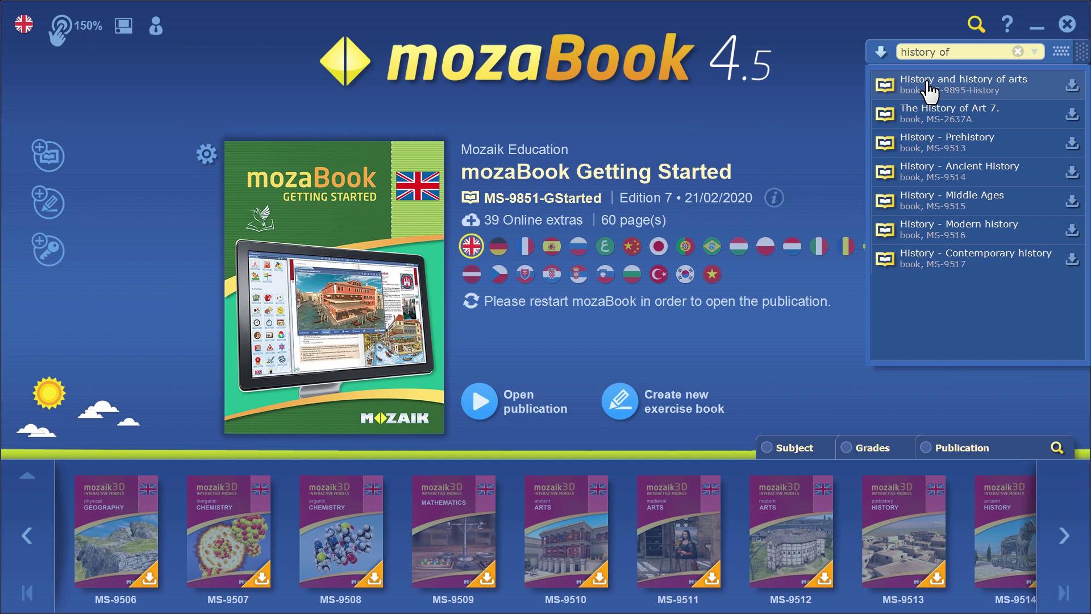
click(840, 192)
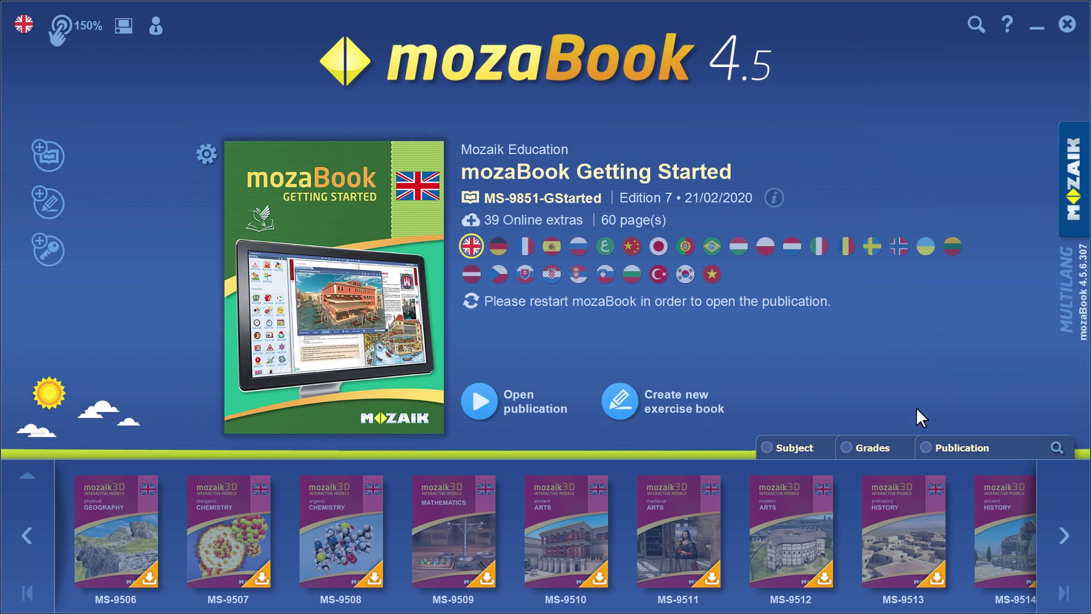
click(881, 448)
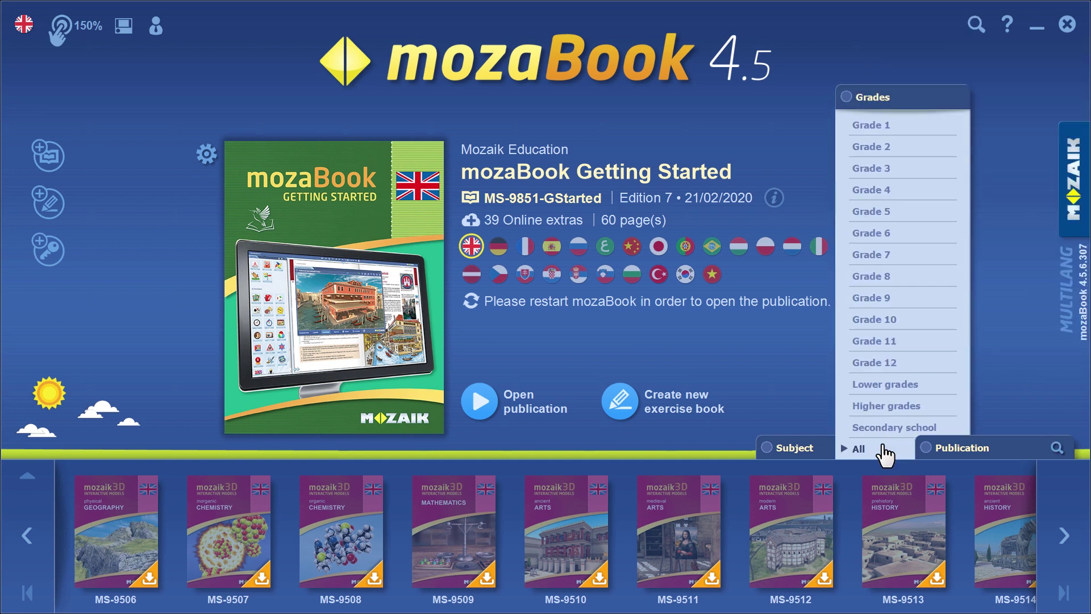
click(798, 452)
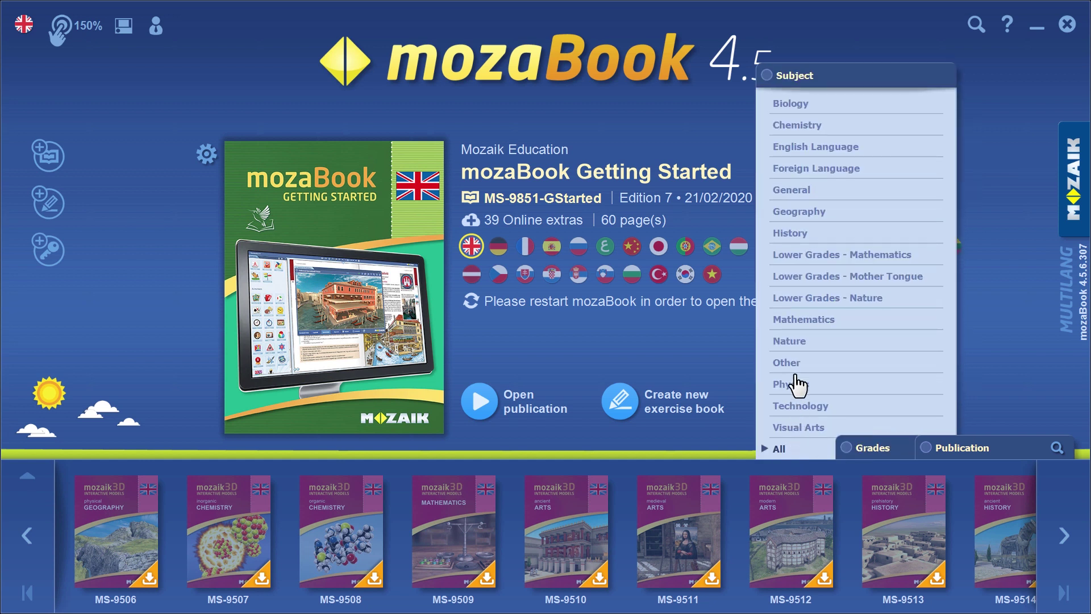
click(798, 233)
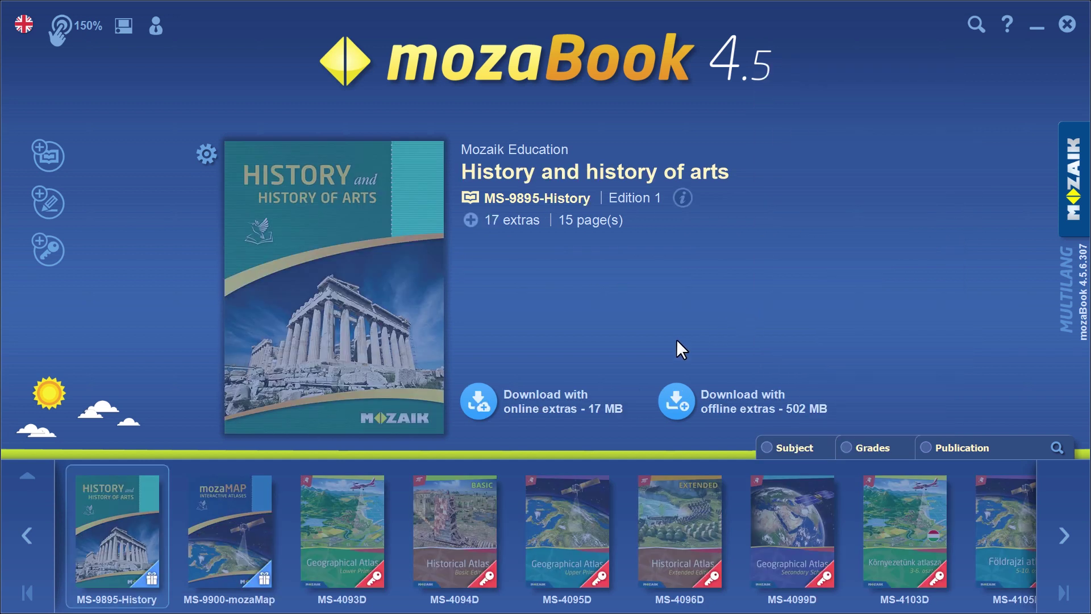
Download History and history of arts with online extras, restart mozaBook, open it, and acknowledge the layer message.
click(480, 403)
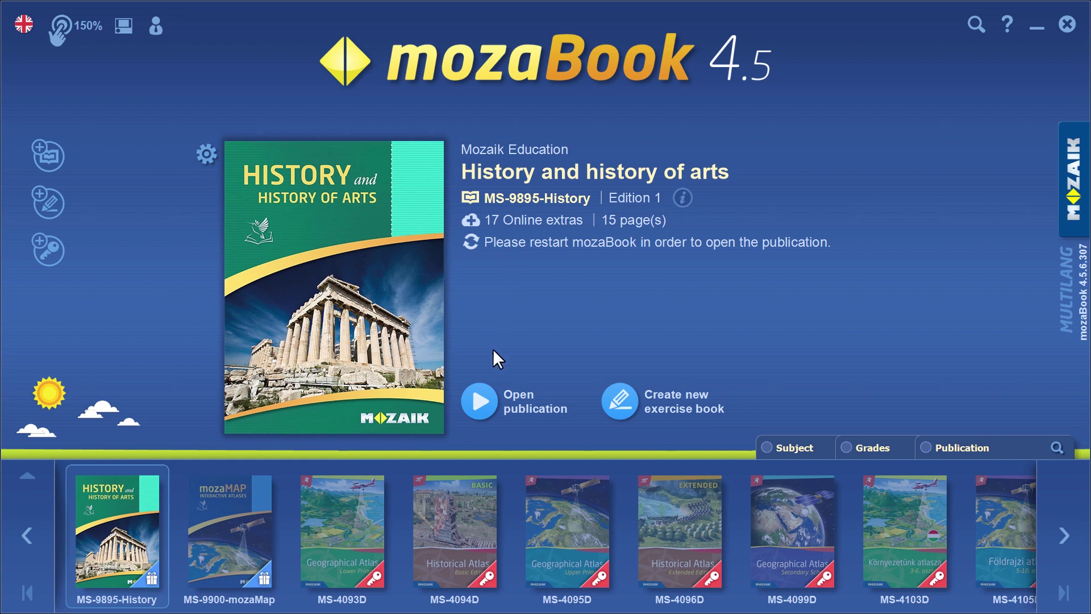
click(479, 401)
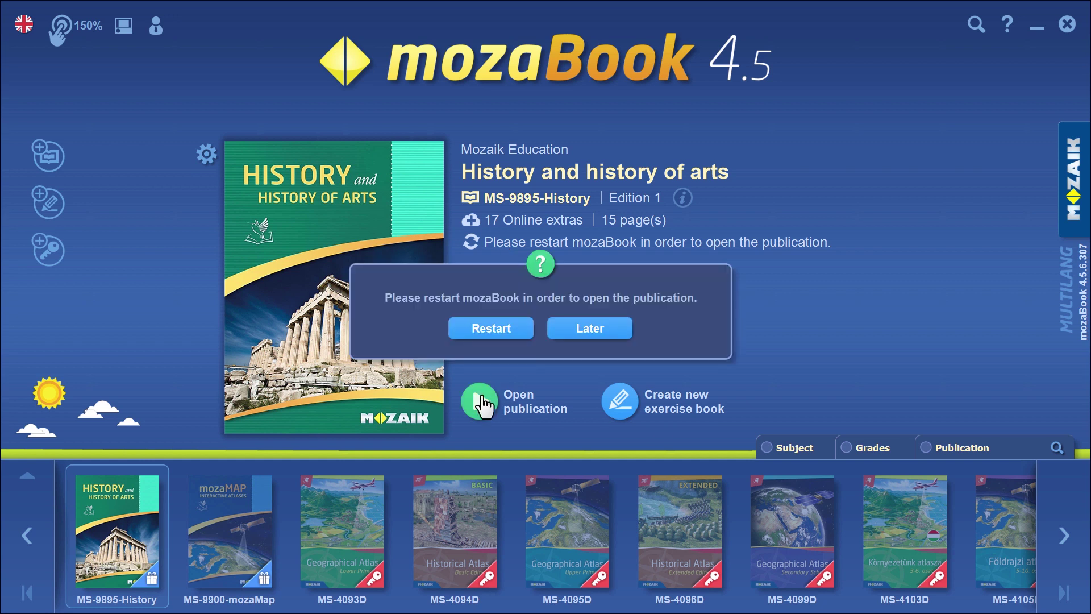
click(492, 330)
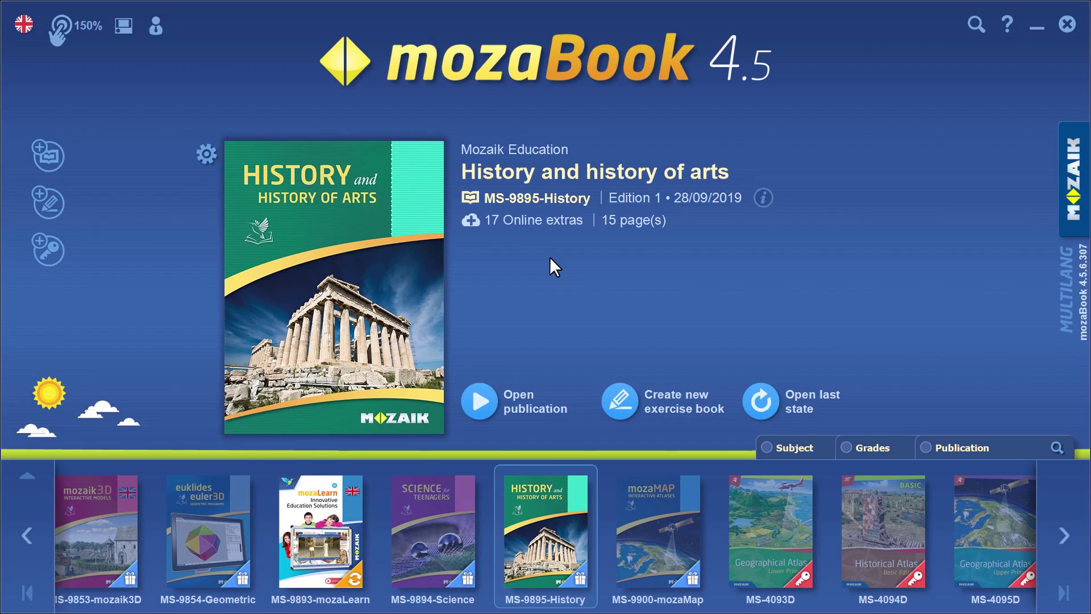
click(480, 403)
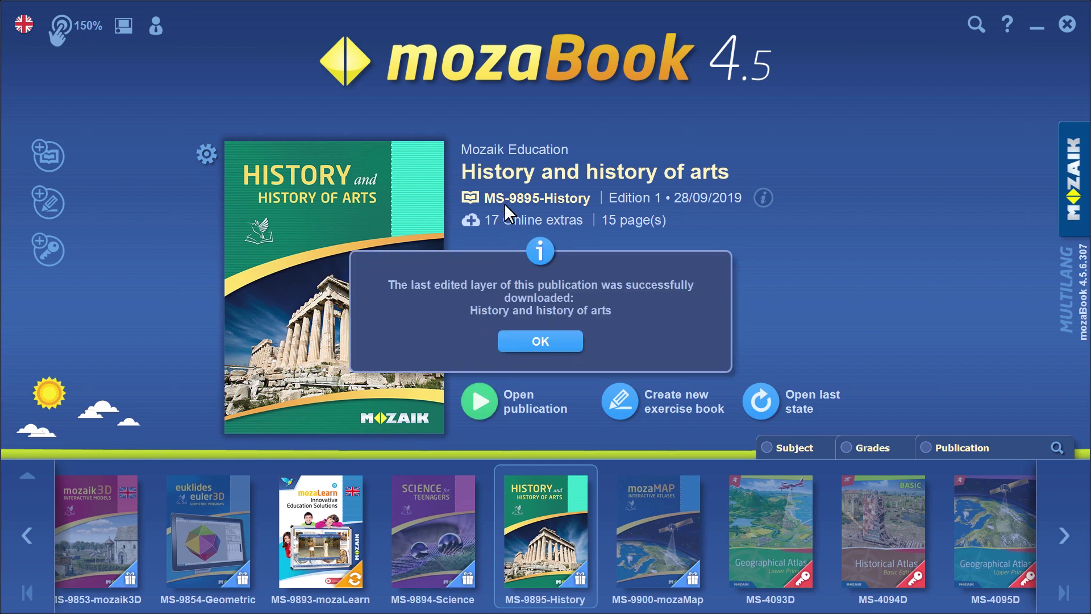
click(540, 343)
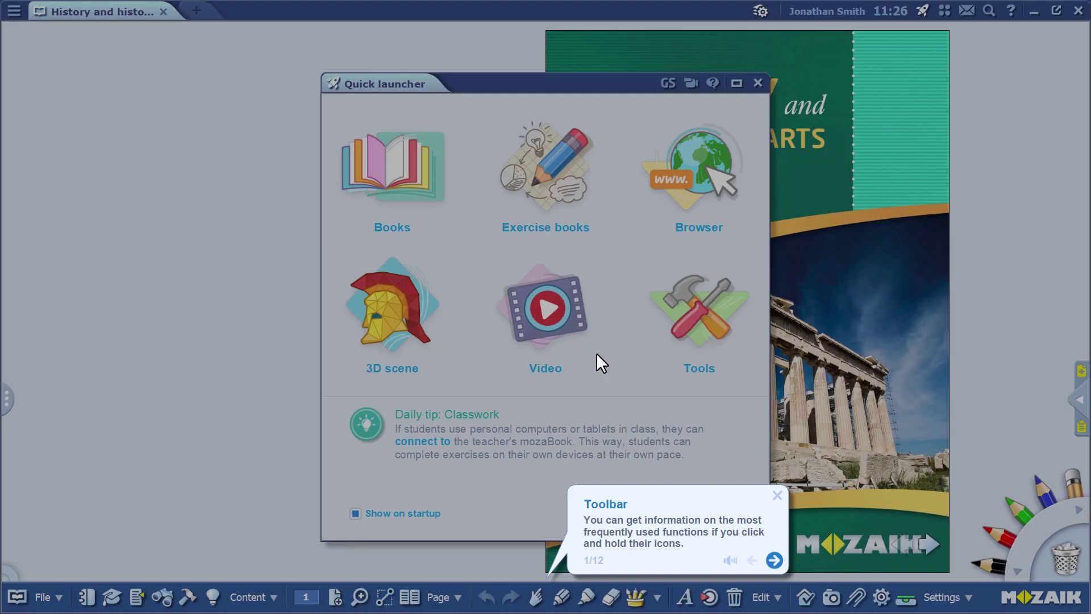
Mute the tip narration, step through and close the guided tips, then dismiss the Quick launcher.
click(774, 560)
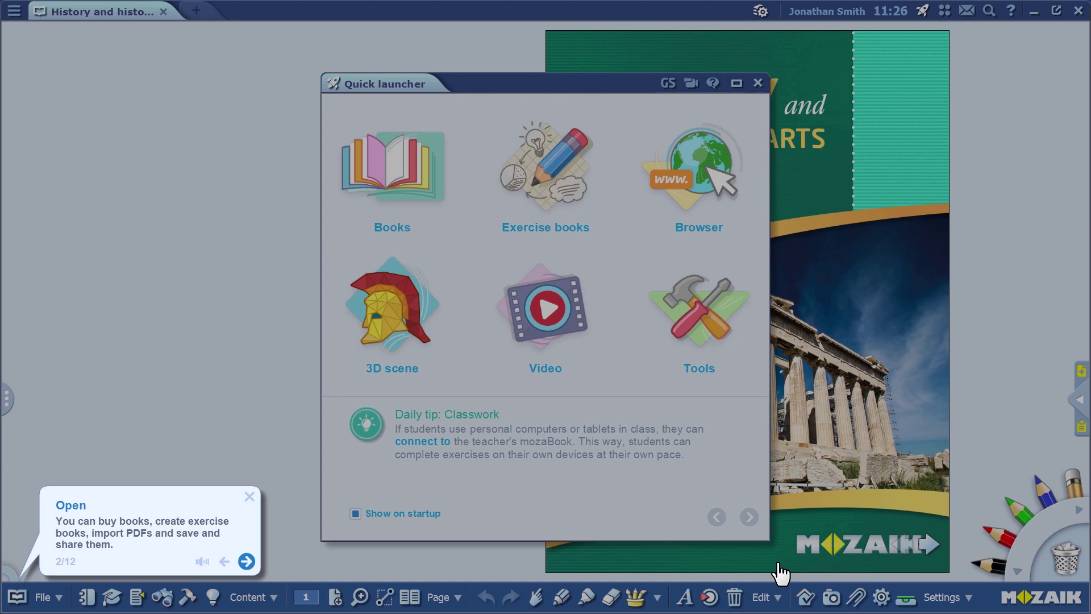
click(202, 561)
click(247, 562)
click(345, 562)
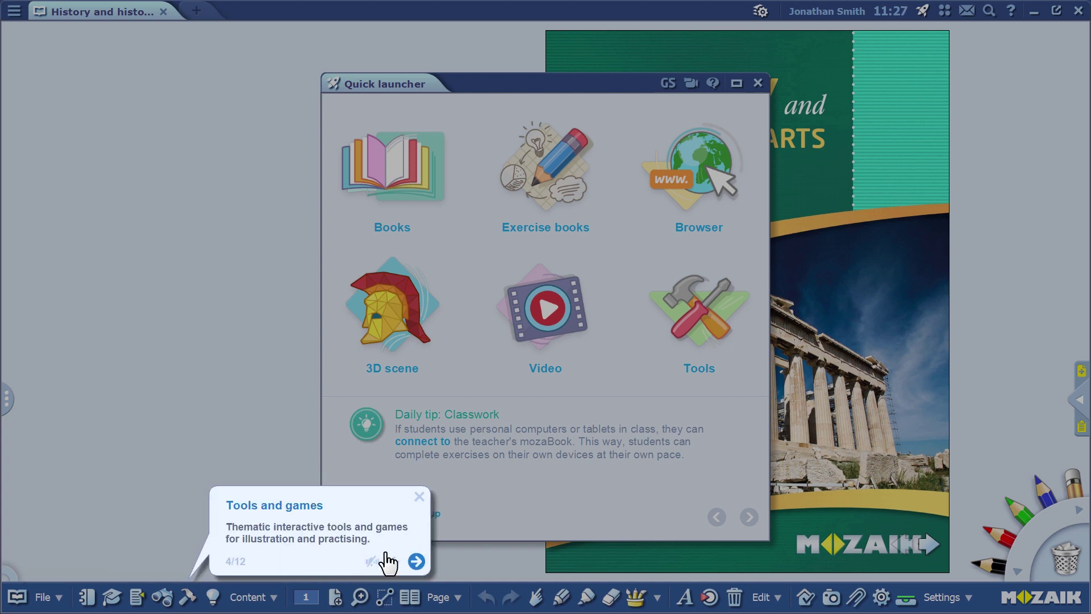
click(418, 561)
click(995, 466)
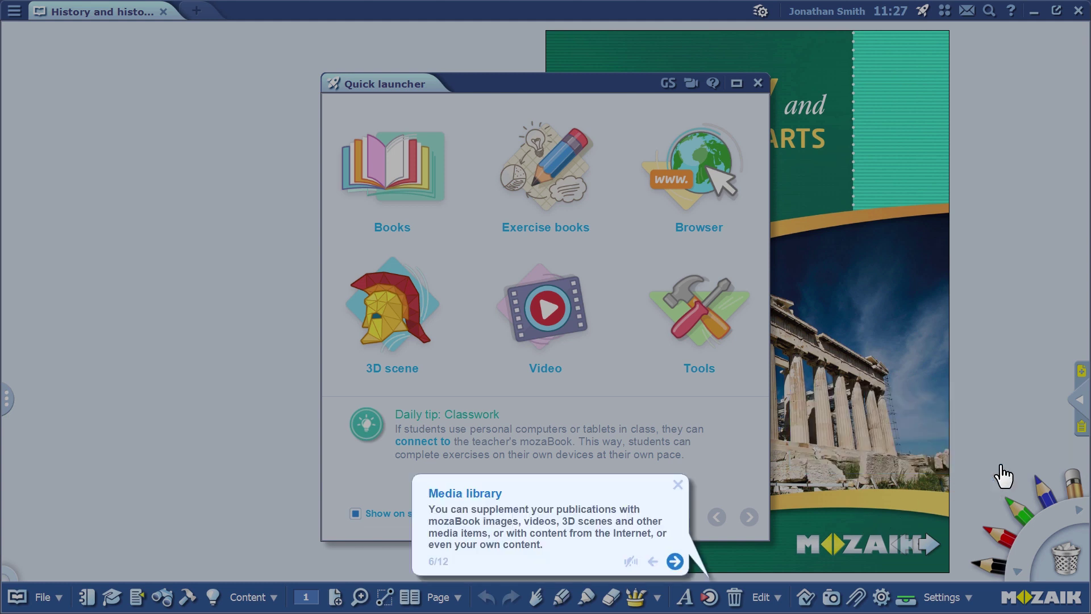
click(677, 485)
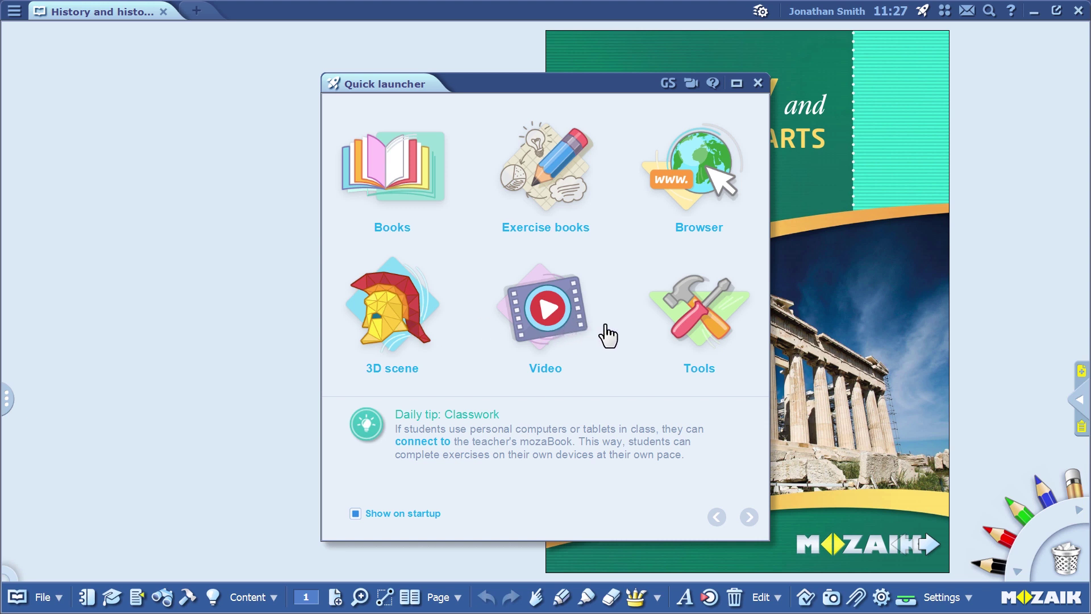
click(758, 83)
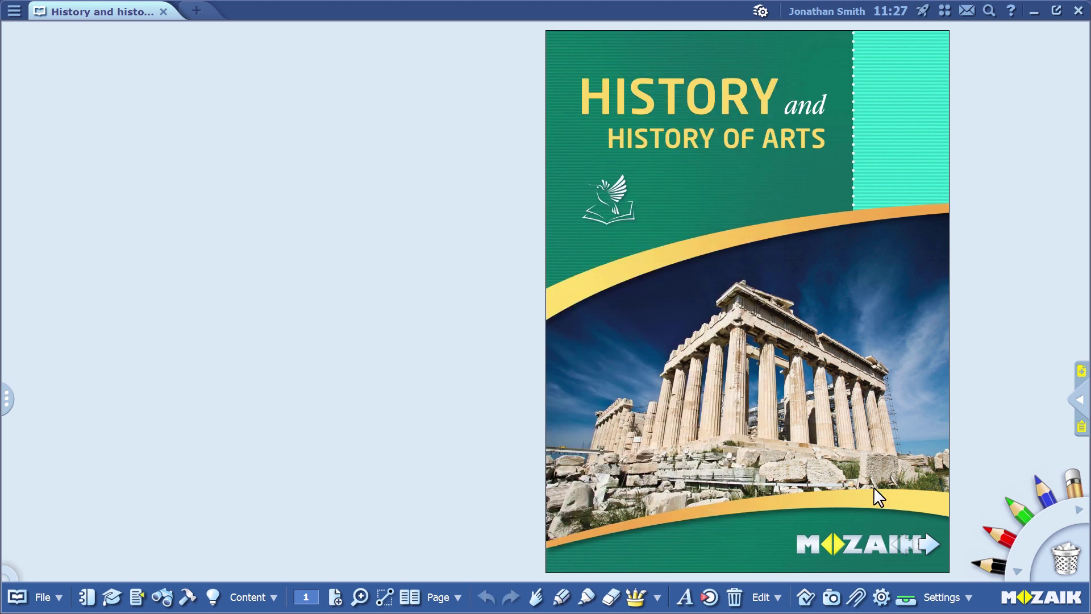
Page forward four spreads to pages 36–37 and launch the Pyramids of Giza 3D scene.
click(926, 546)
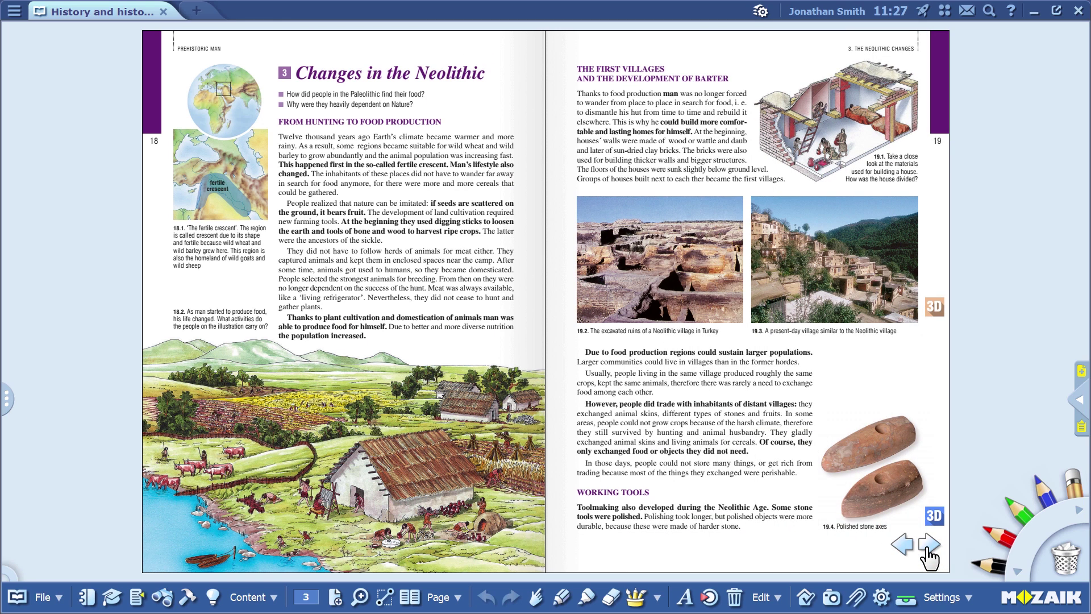
click(926, 546)
click(926, 546)
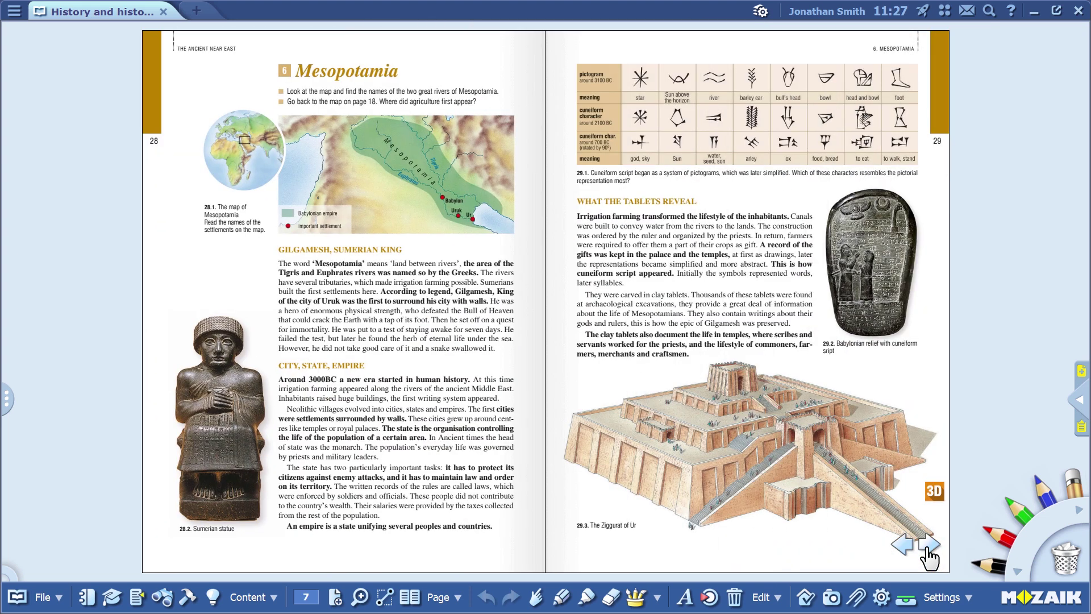
click(927, 547)
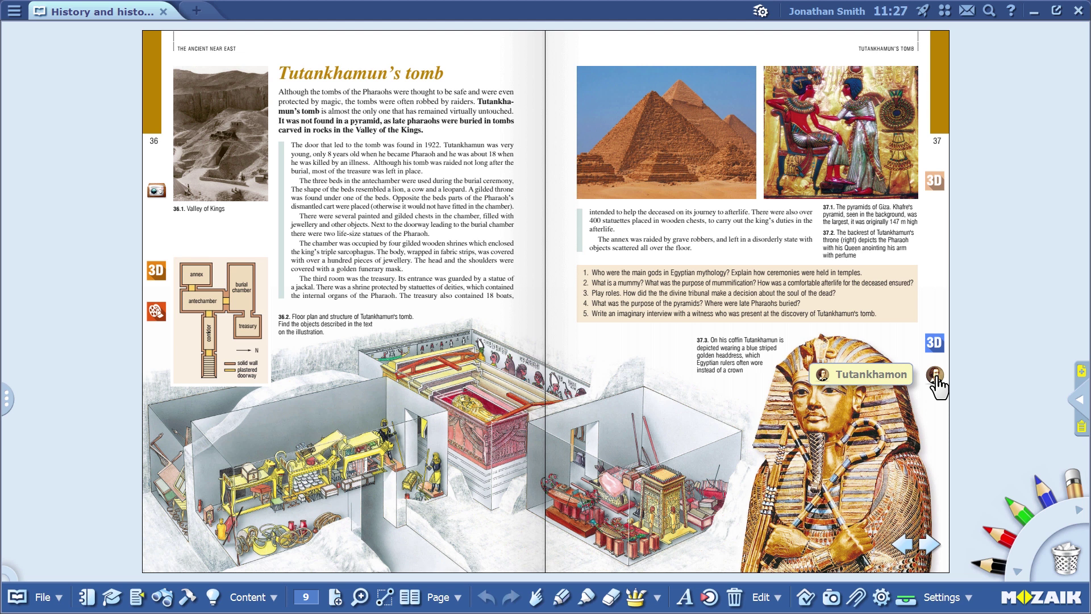
click(932, 190)
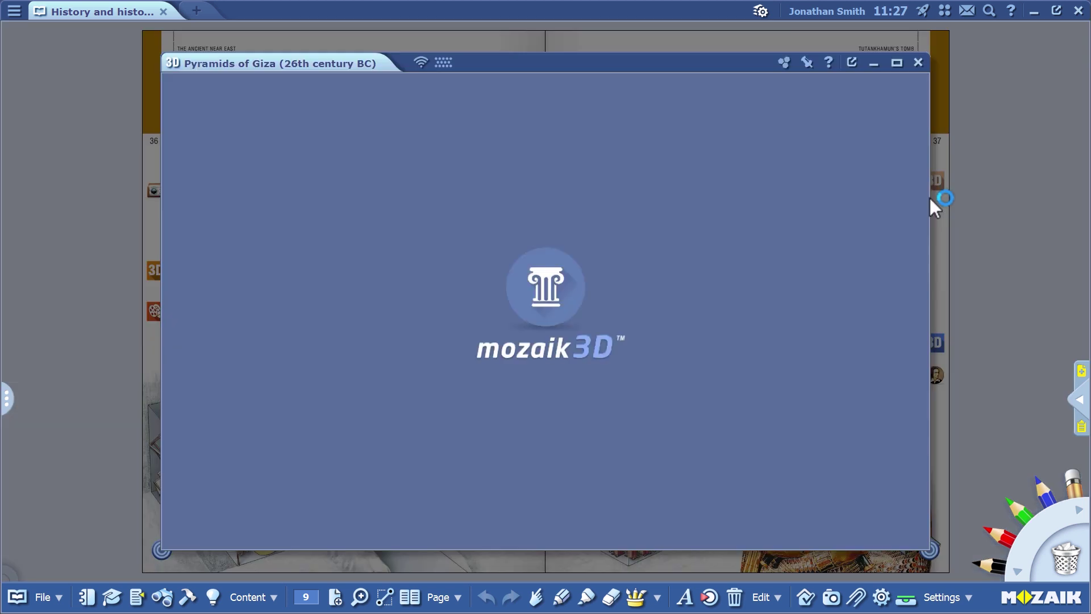